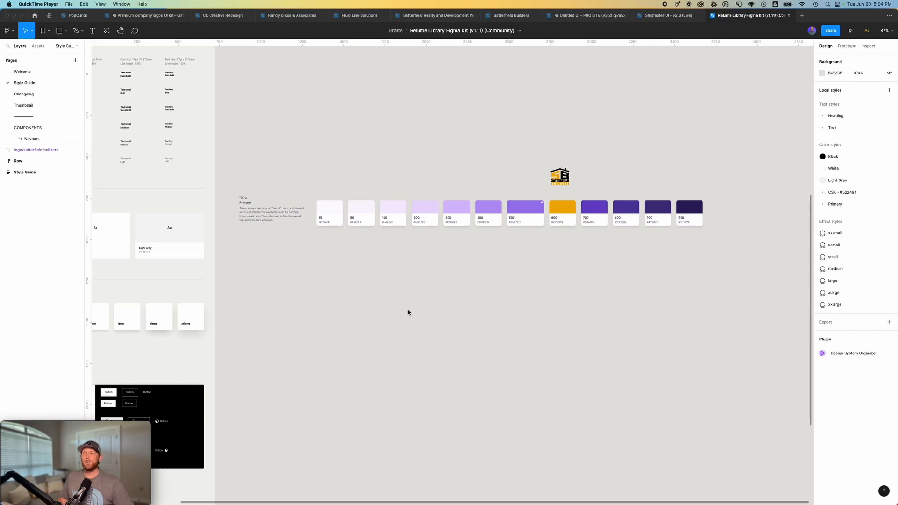
Examine the Style Guide's Color section with its black, white and light grey swatches, plus the separate Primary swatch row
{"action": "scroll", "coordinate": [408, 313], "scroll_direction": "left", "scroll_amount": 5}
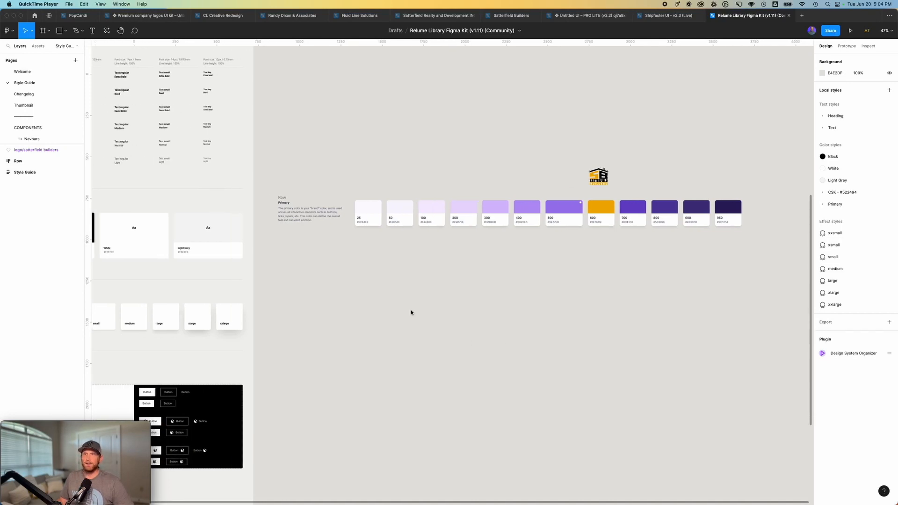
{"action": "scroll", "coordinate": [412, 312], "scroll_direction": "left", "scroll_amount": 4}
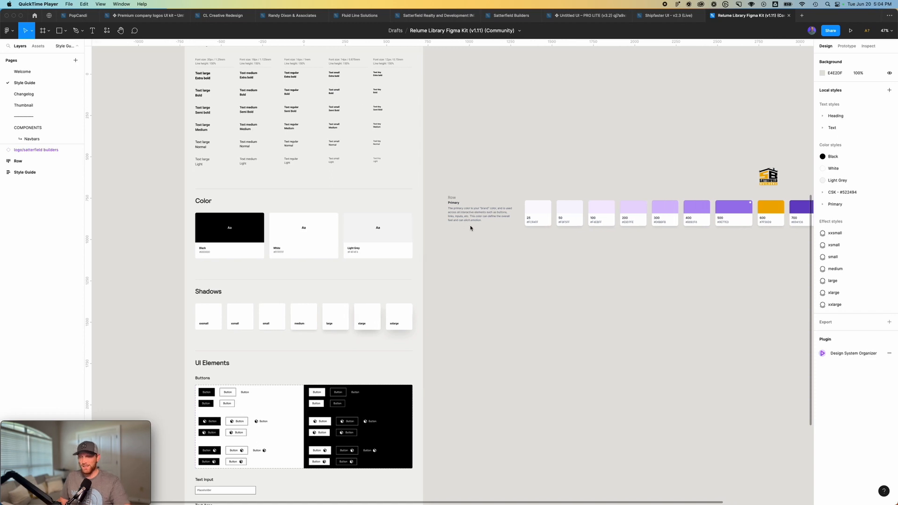
{"action": "scroll", "coordinate": [470, 227], "scroll_direction": "down", "scroll_amount": 5}
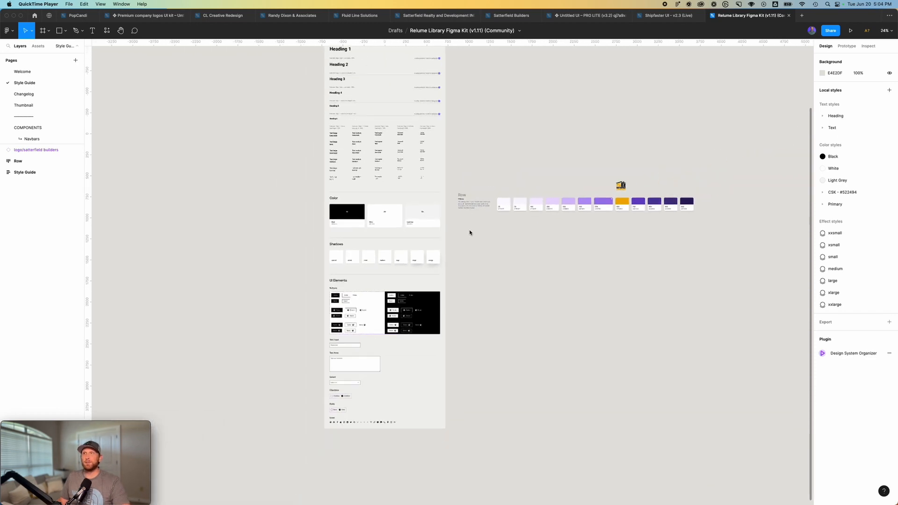
{"action": "scroll", "coordinate": [469, 232], "scroll_direction": "up", "scroll_amount": 4}
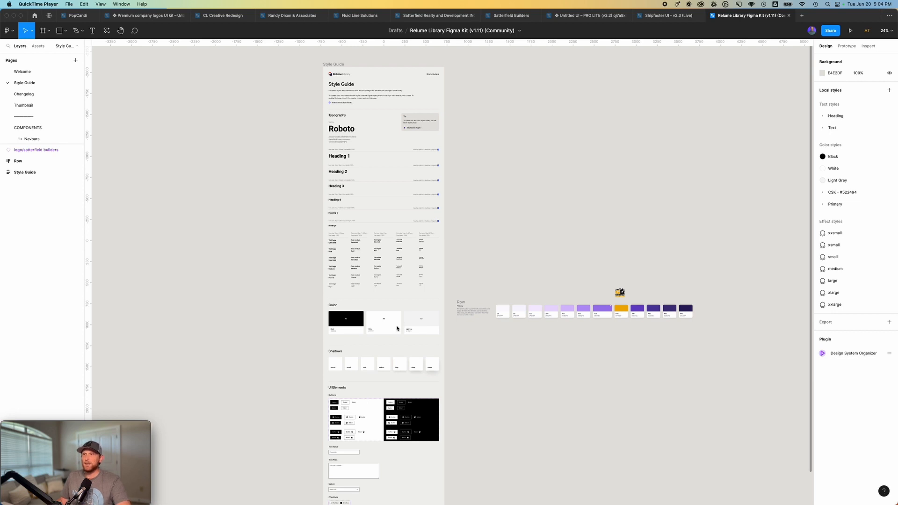
{"action": "left_click", "coordinate": [366, 322]}
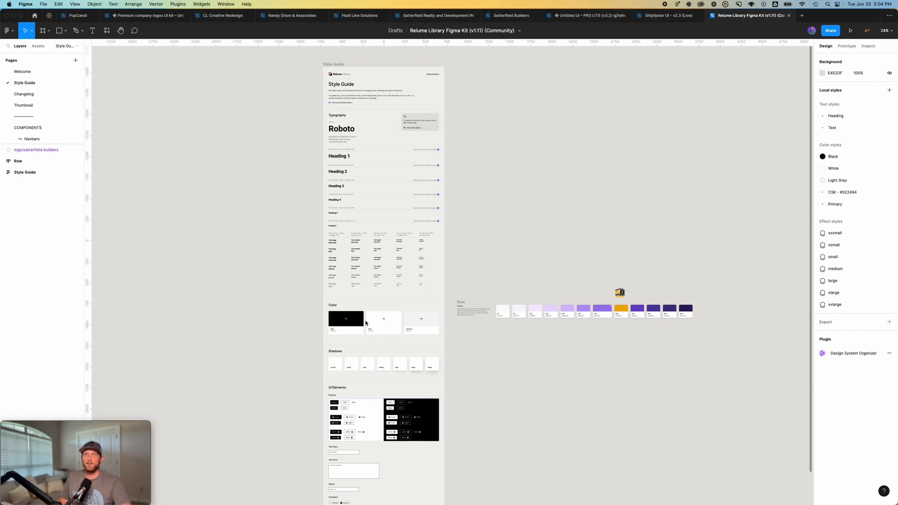
{"action": "double_click", "coordinate": [366, 322]}
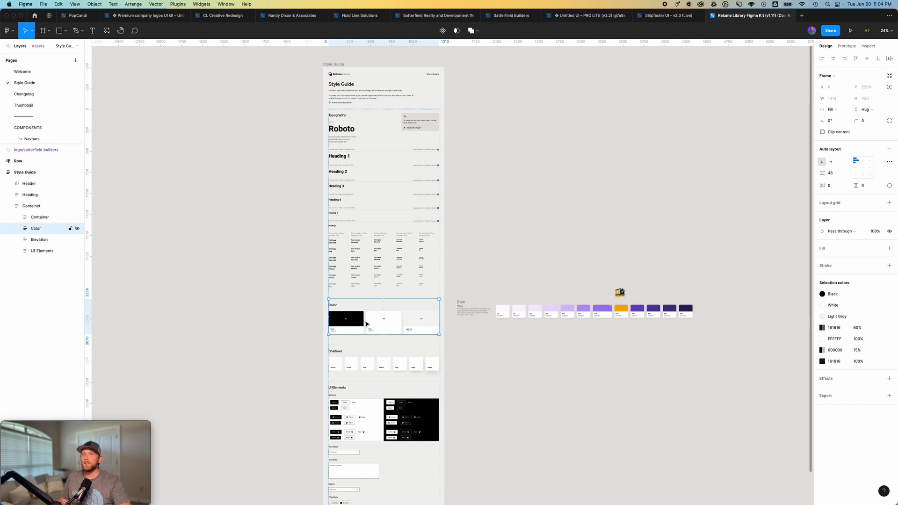
{"action": "left_click", "coordinate": [365, 321]}
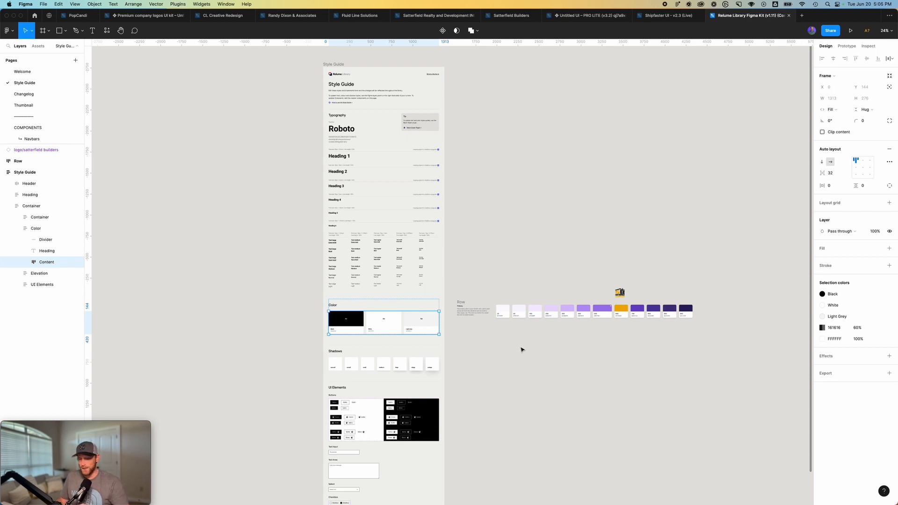
{"action": "scroll", "coordinate": [521, 349], "scroll_direction": "up", "scroll_amount": 5}
{"action": "scroll", "coordinate": [523, 350], "scroll_direction": "up", "scroll_amount": 3}
{"action": "scroll", "coordinate": [527, 349], "scroll_direction": "left", "scroll_amount": 1}
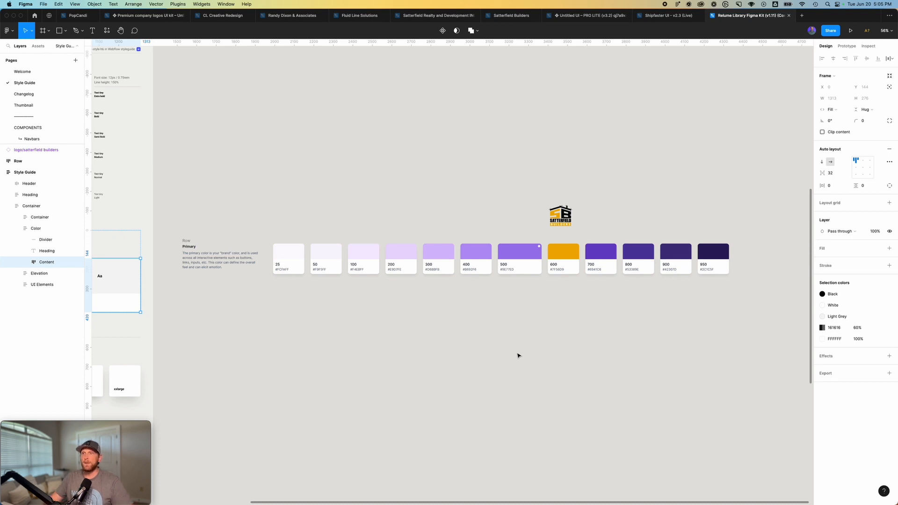
{"action": "left_click", "coordinate": [440, 345]}
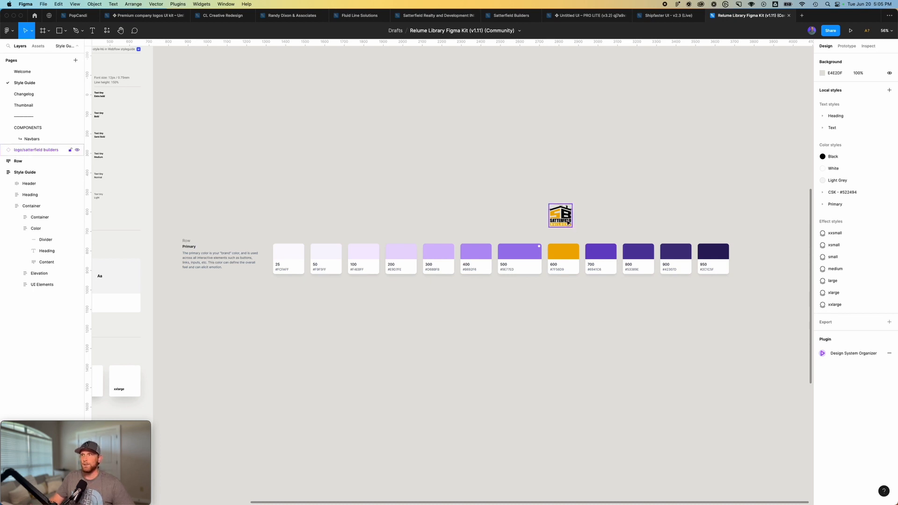
Sample the orange from the Satterfield Builders logo as the fill of the Primary row's 600 swatch
{"action": "scroll", "coordinate": [569, 223], "scroll_direction": "up", "scroll_amount": 10}
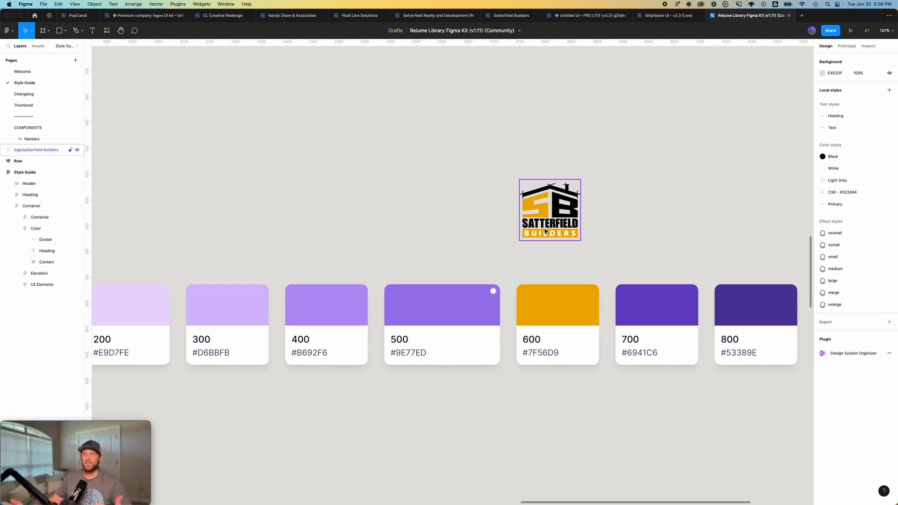
{"action": "scroll", "coordinate": [564, 369], "scroll_direction": "down", "scroll_amount": 1}
{"action": "scroll", "coordinate": [564, 369], "scroll_direction": "down", "scroll_amount": 5}
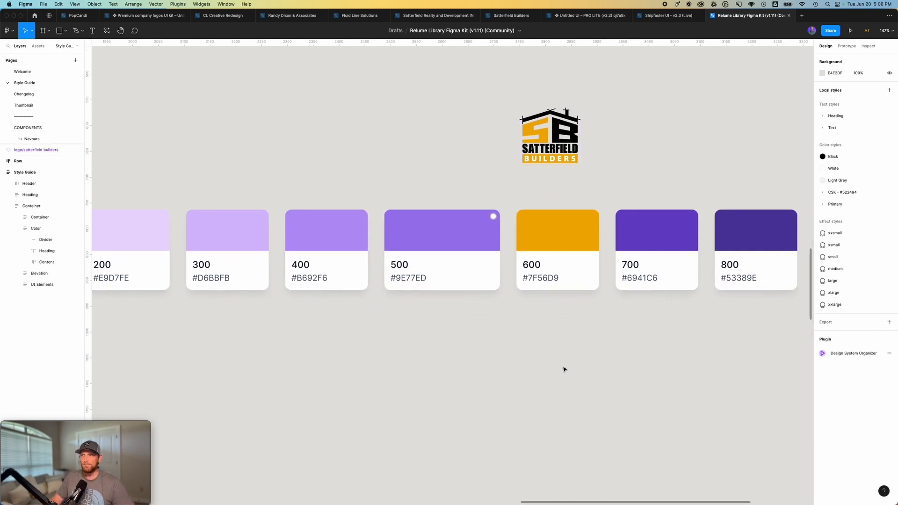
{"action": "left_click", "coordinate": [564, 290]}
{"action": "double_click", "coordinate": [564, 291]}
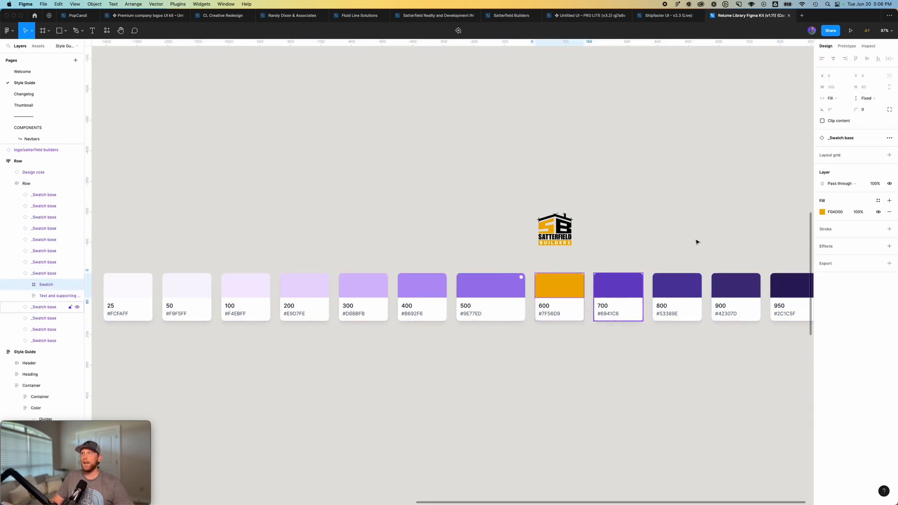
{"action": "left_click", "coordinate": [821, 212]}
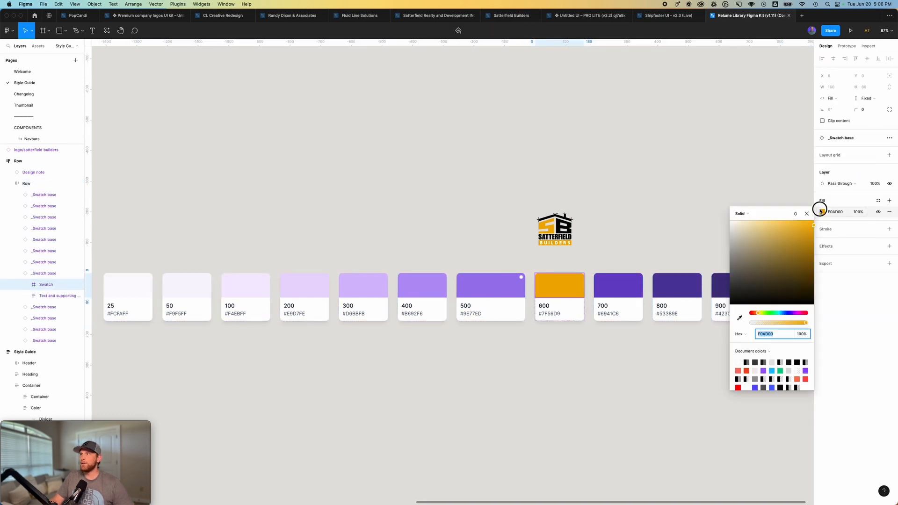
{"action": "left_click", "coordinate": [739, 318]}
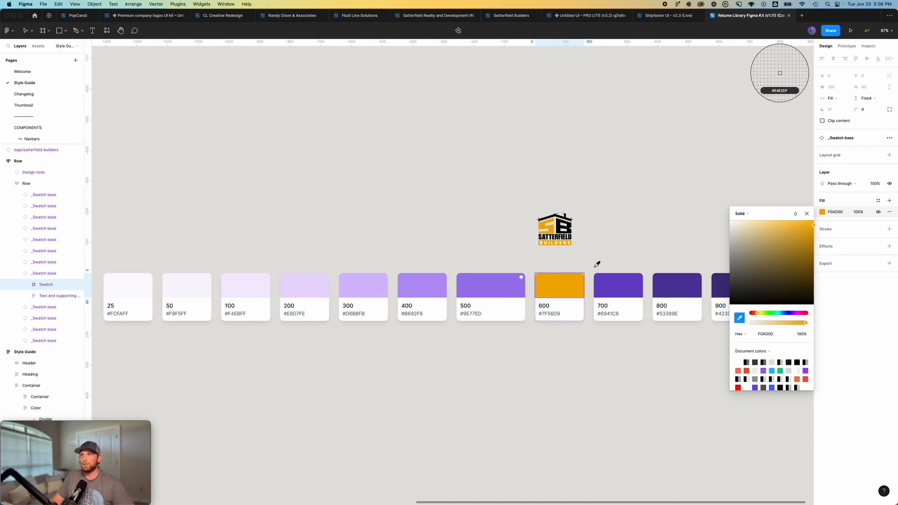
{"action": "left_click", "coordinate": [550, 229]}
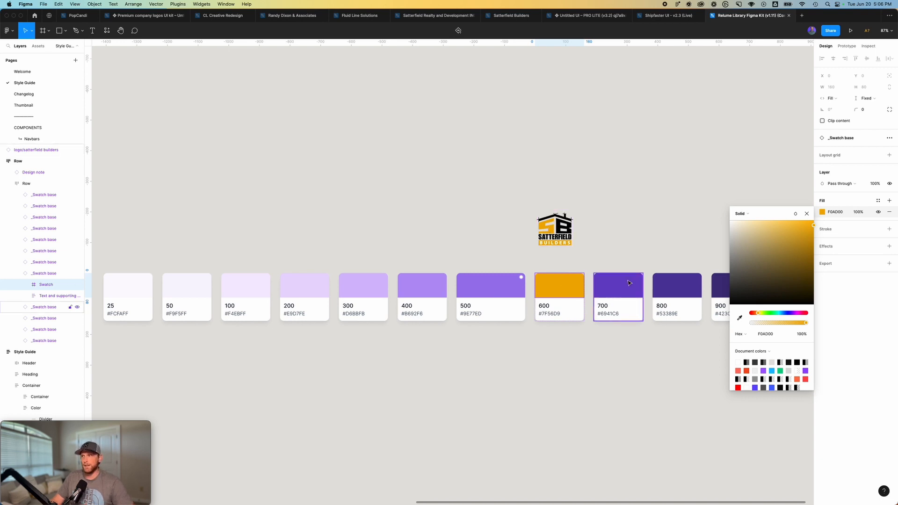
Copy the 600 swatch's fill hex code and replace its hex label with #F0AD00
{"action": "left_click", "coordinate": [768, 334]}
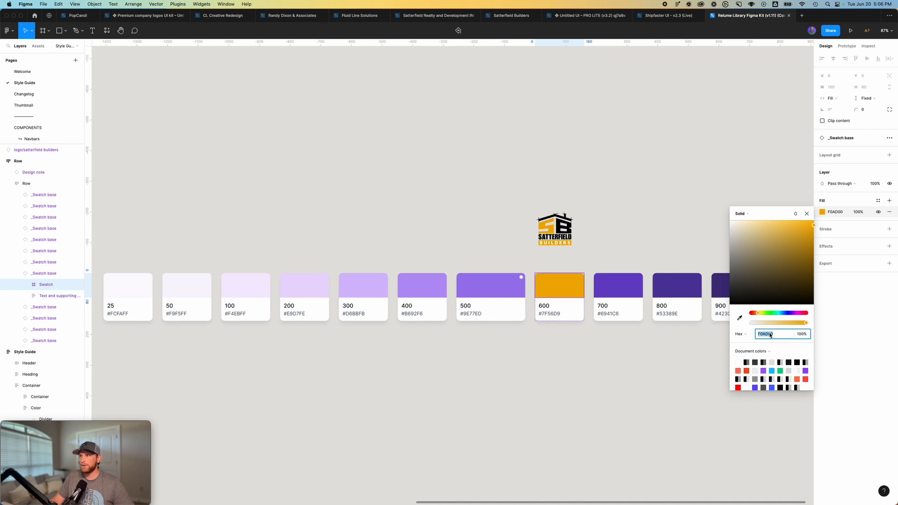
{"action": "left_click", "coordinate": [806, 213]}
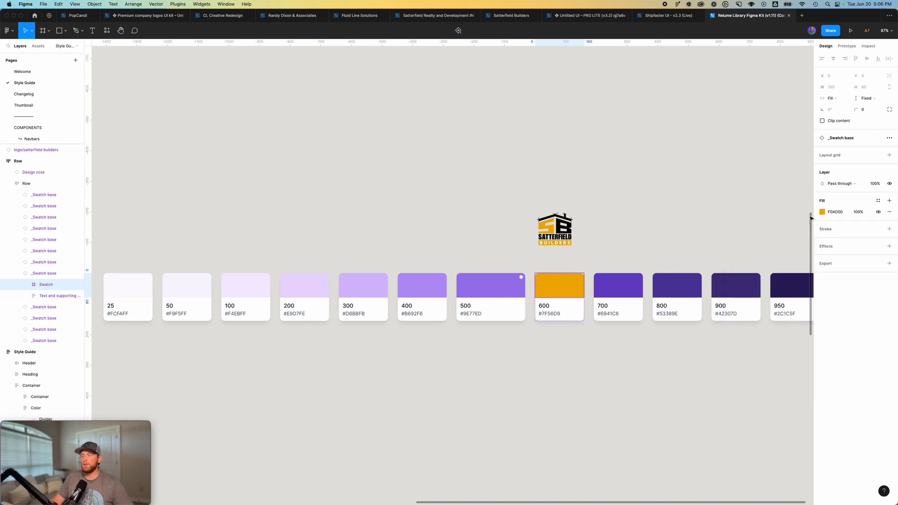
{"action": "double_click", "coordinate": [552, 314]}
{"action": "double_click", "coordinate": [552, 313]}
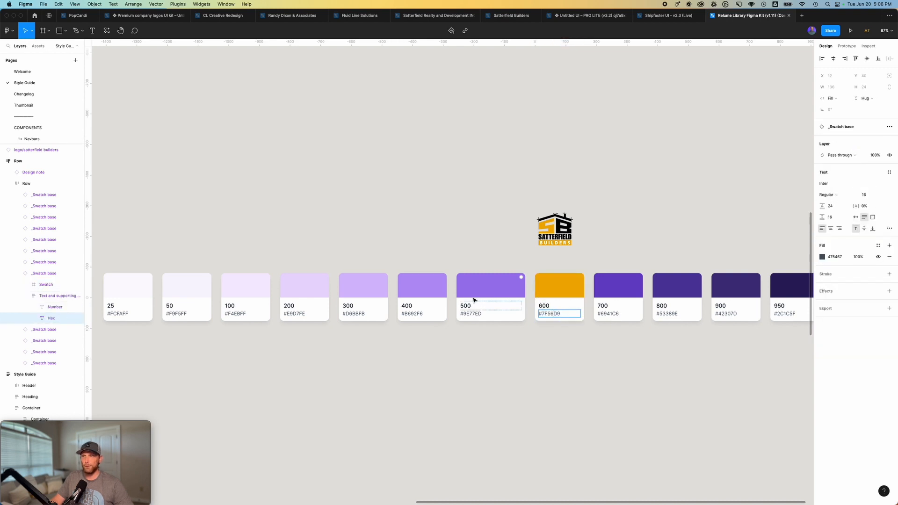
{"action": "type", "text": "#F0AD00"}
Run the Shader (UI) plugin with the 600 swatch selected, and move its window above the Primary row
{"action": "left_click", "coordinate": [559, 284]}
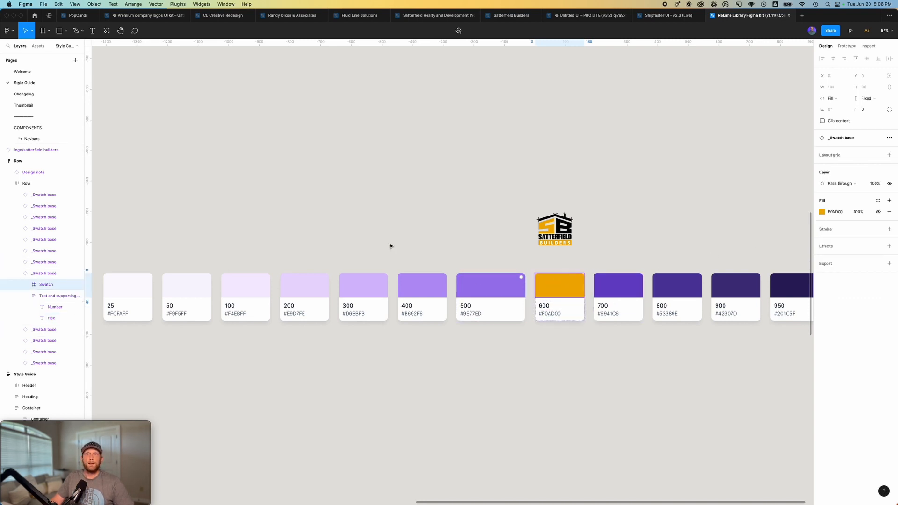
{"action": "left_click", "coordinate": [107, 31]}
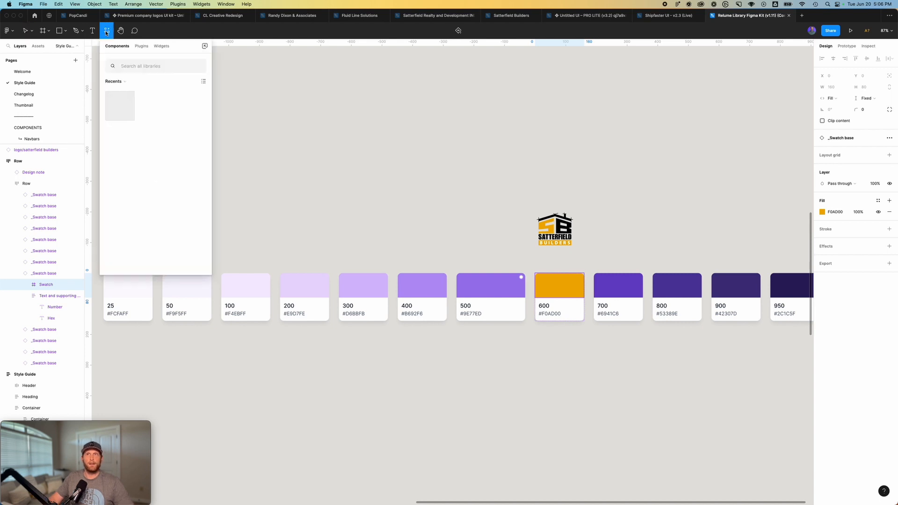
{"action": "left_click", "coordinate": [141, 47]}
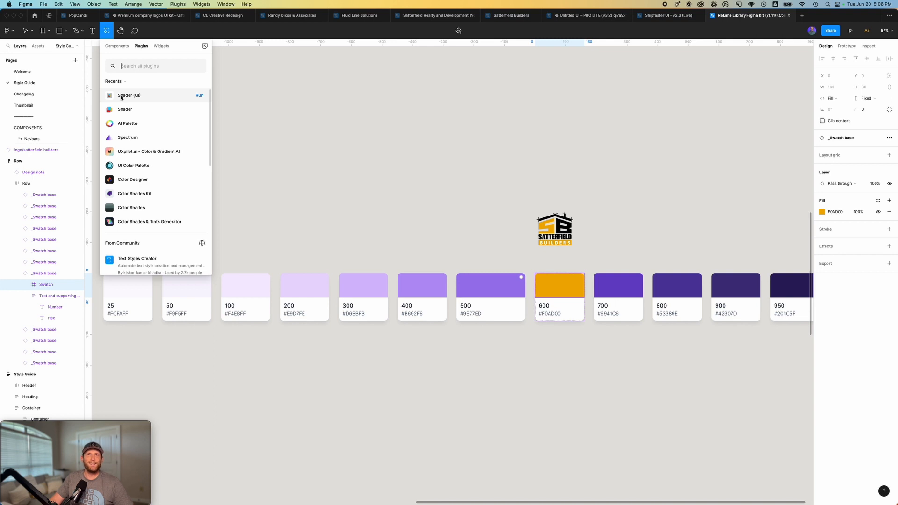
{"action": "left_click", "coordinate": [198, 96]}
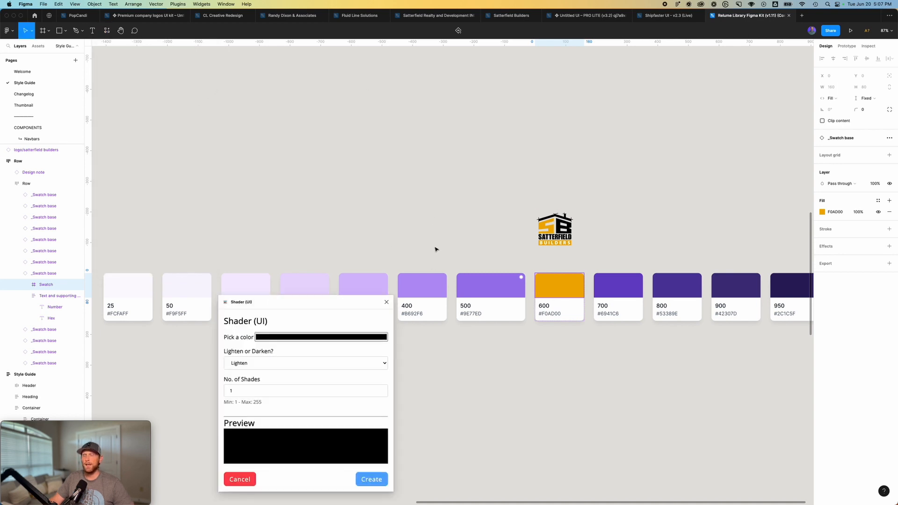
{"action": "left_click_drag", "start_coordinate": [338, 303], "coordinate": [406, 74]}
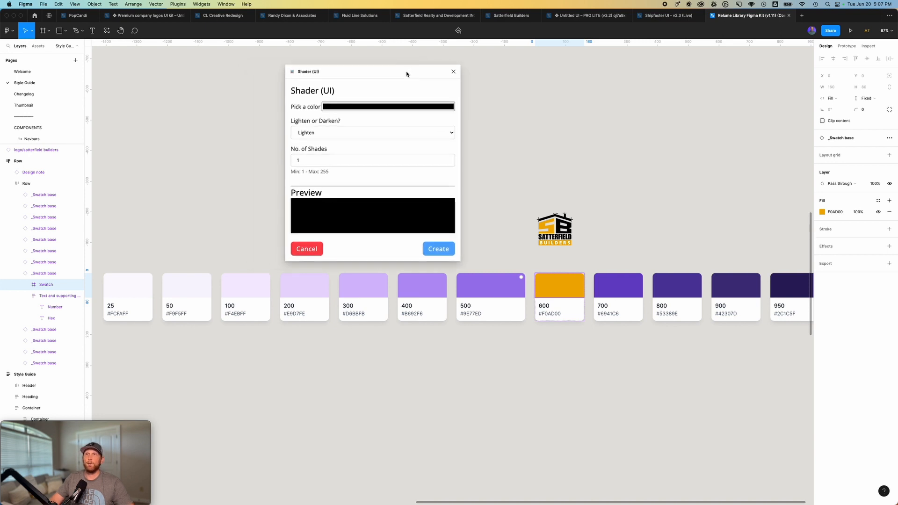
Keep the shade generator on Lighten and set the number of shades to 20
{"action": "left_click", "coordinate": [347, 133]}
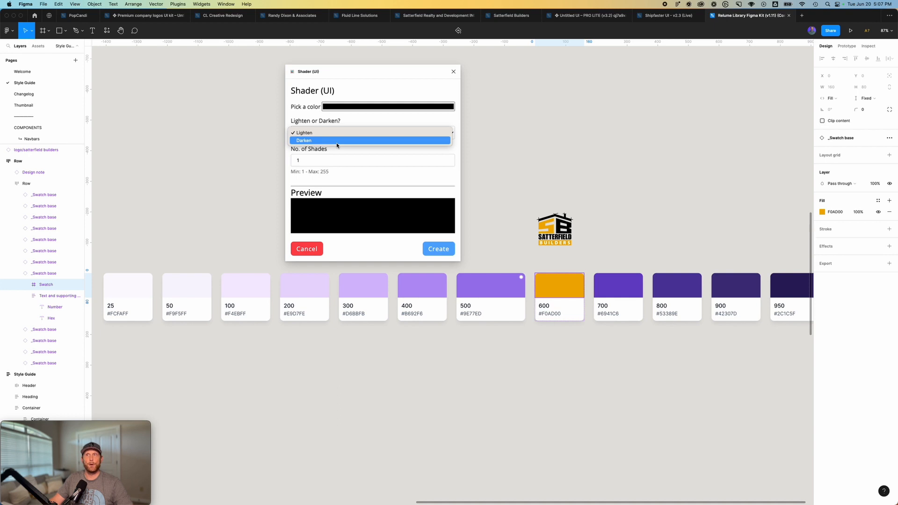
{"action": "left_click", "coordinate": [334, 133]}
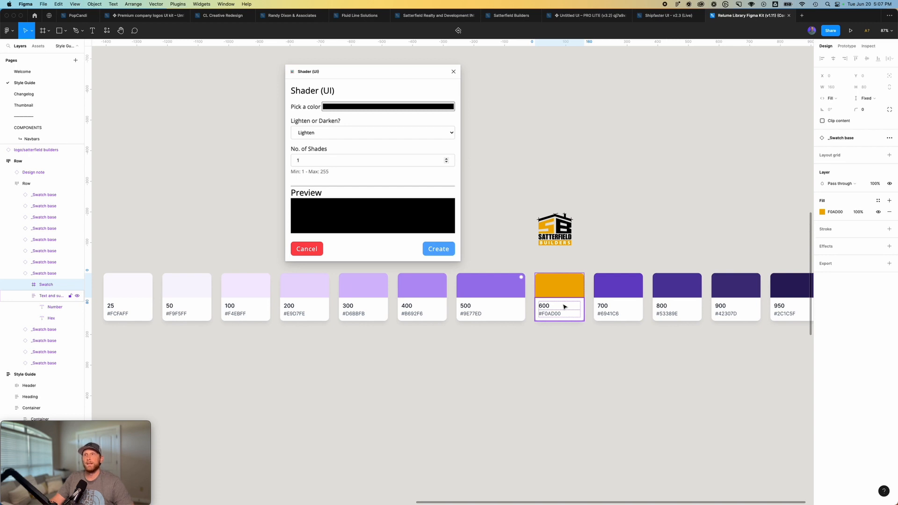
{"action": "left_click", "coordinate": [319, 163]}
{"action": "key", "text": "BackSpace"}
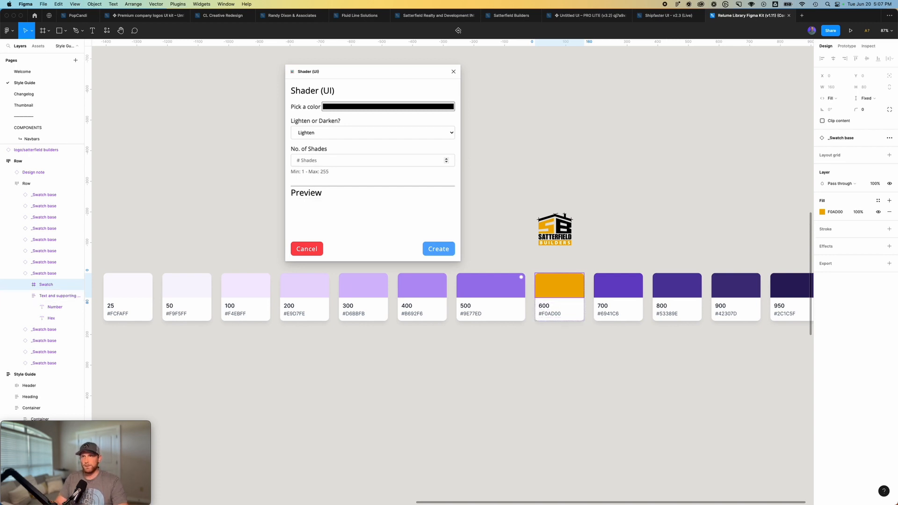
{"action": "type", "text": "20"}
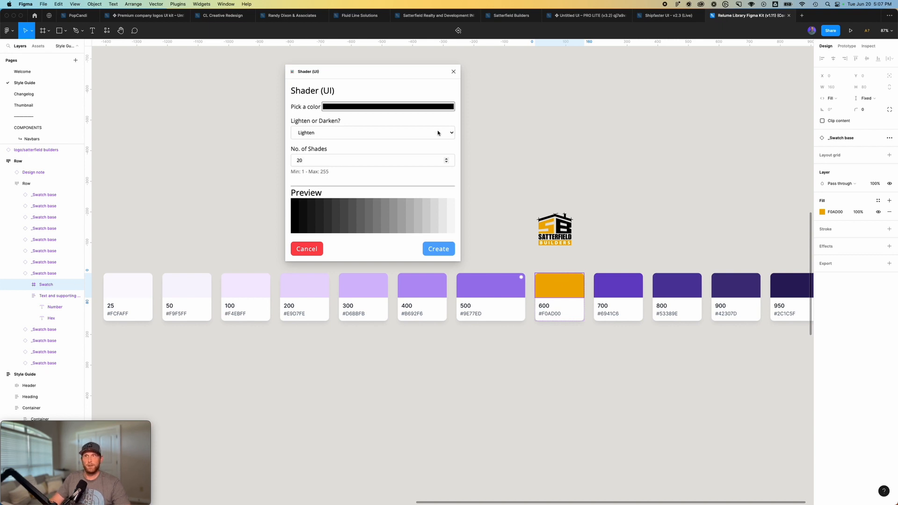
Sample the 600 swatch's orange as the base color and create the lightened shades
{"action": "left_click", "coordinate": [392, 107]}
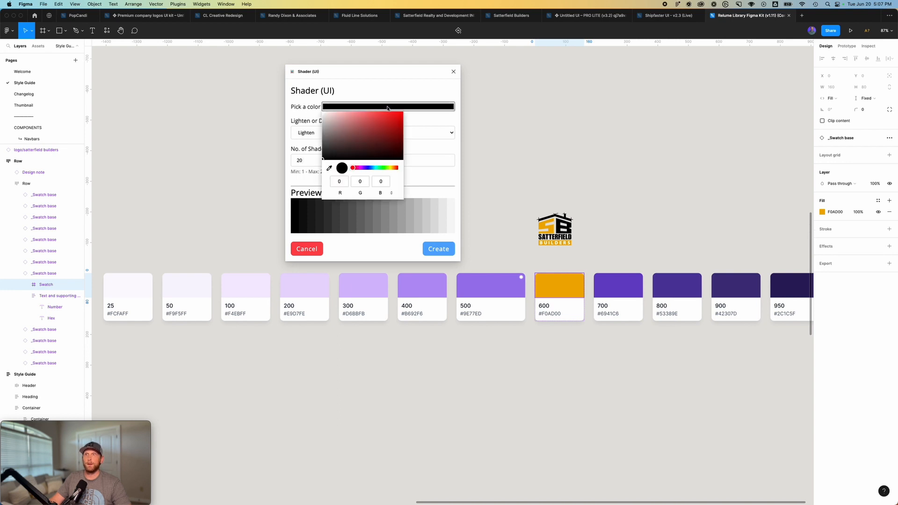
{"action": "left_click", "coordinate": [328, 167]}
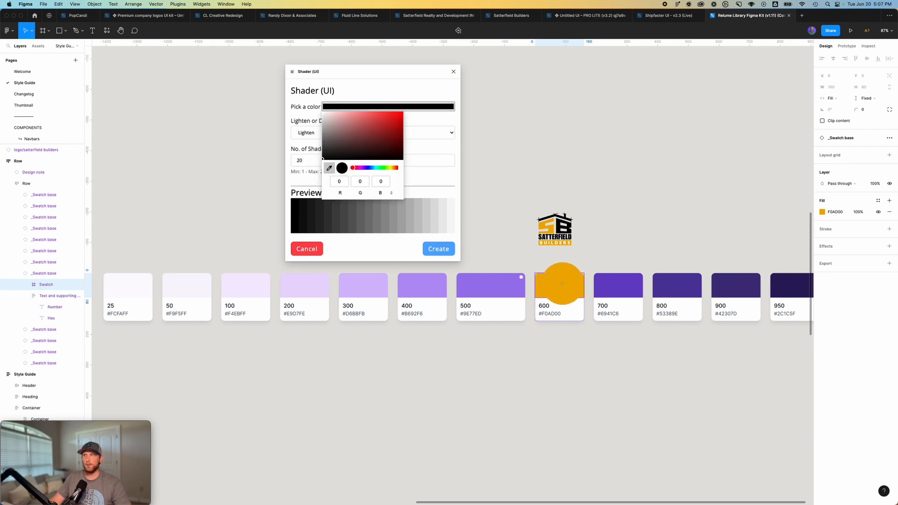
{"action": "left_click", "coordinate": [562, 284]}
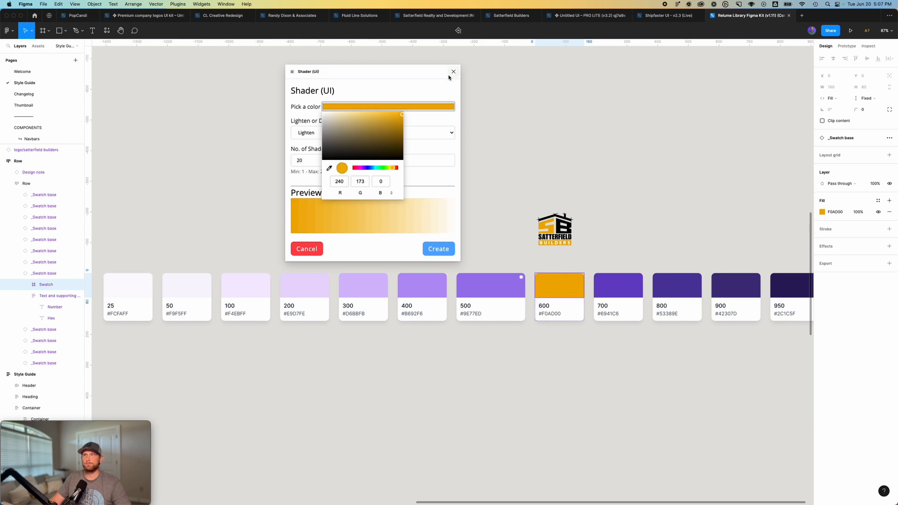
{"action": "left_click", "coordinate": [430, 87]}
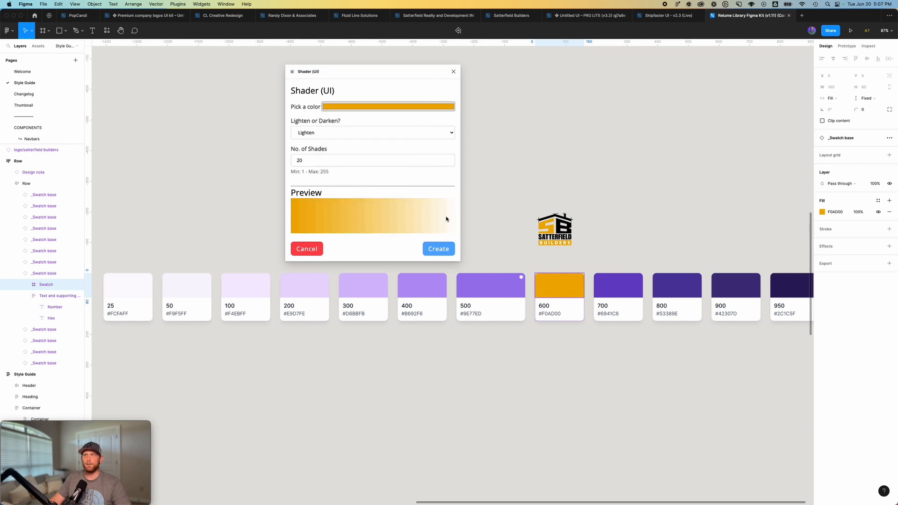
{"action": "left_click", "coordinate": [440, 249]}
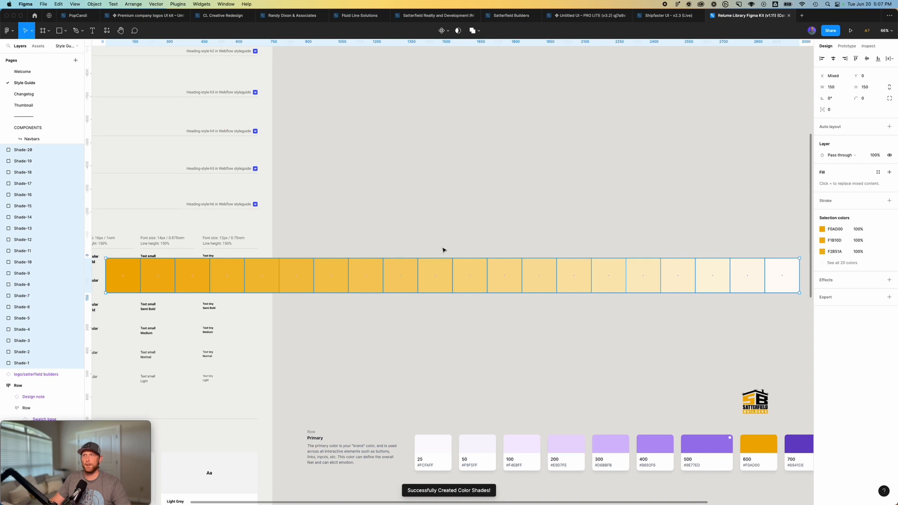
Move the generated strip of orange shades onto the empty canvas just below the Primary swatch row
{"action": "scroll", "coordinate": [518, 284], "scroll_direction": "down", "scroll_amount": 5}
{"action": "left_click_drag", "start_coordinate": [477, 281], "coordinate": [599, 409]}
{"action": "scroll", "coordinate": [595, 409], "scroll_direction": "down", "scroll_amount": 3}
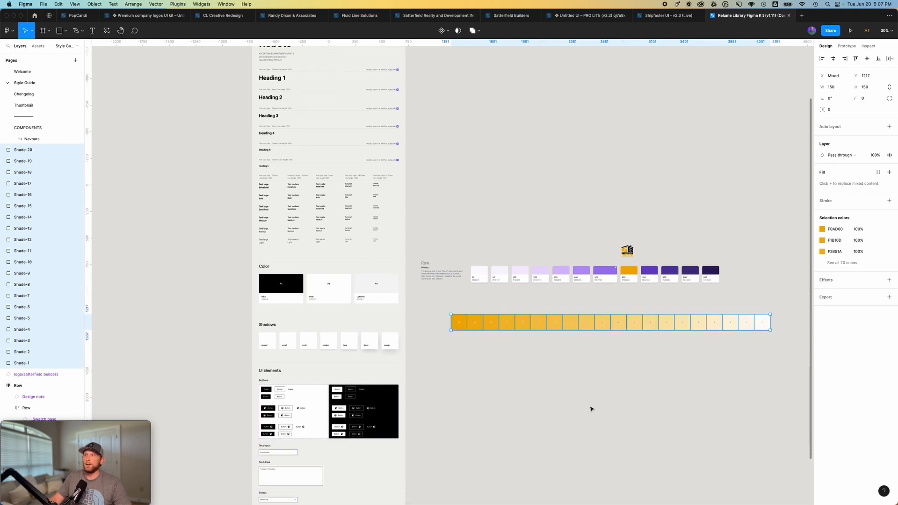
{"action": "scroll", "coordinate": [604, 388], "scroll_direction": "right", "scroll_amount": 3}
{"action": "scroll", "coordinate": [607, 379], "scroll_direction": "right", "scroll_amount": 3}
{"action": "scroll", "coordinate": [638, 341], "scroll_direction": "up", "scroll_amount": 5}
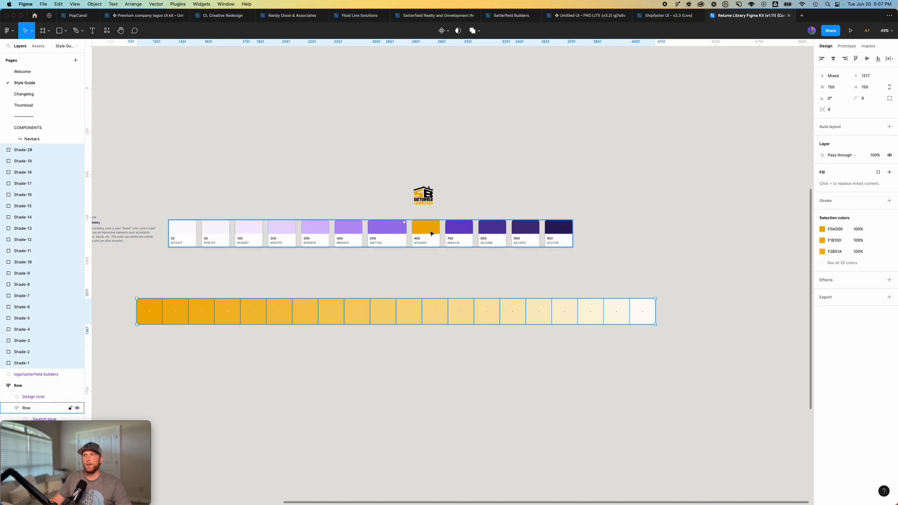
Pull Shade-20, 18, 16, 13, 10, 7 and 4 out of the lightened strip into a loose row beneath it
{"action": "left_click", "coordinate": [607, 391]}
{"action": "left_click", "coordinate": [638, 321]}
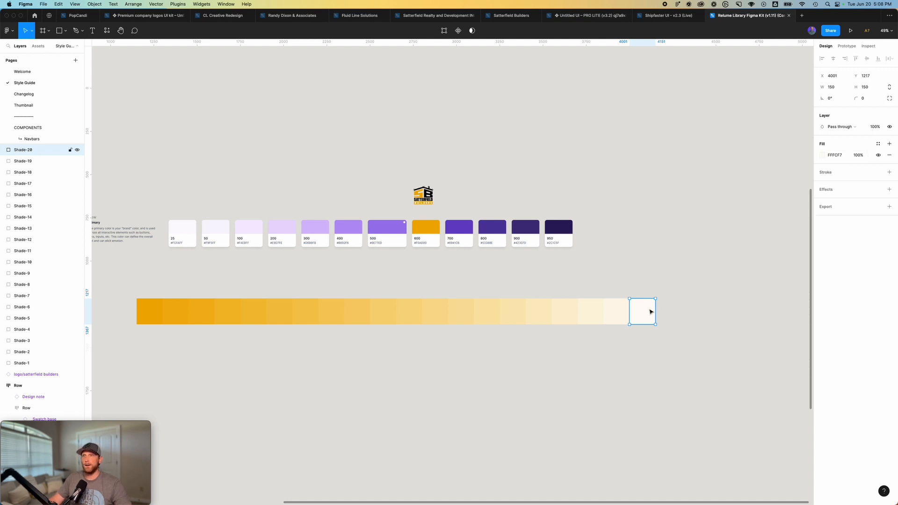
{"action": "left_click_drag", "start_coordinate": [650, 311], "coordinate": [653, 360]}
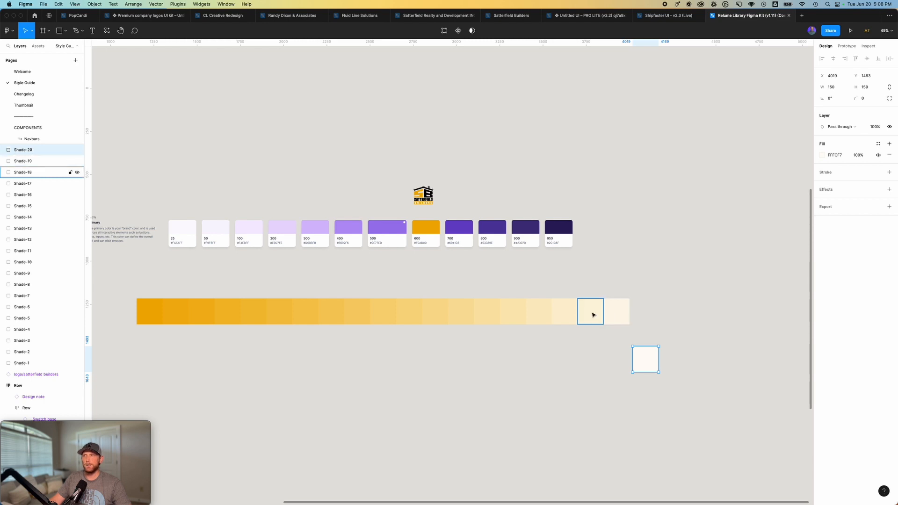
{"action": "left_click_drag", "start_coordinate": [592, 314], "coordinate": [593, 361]}
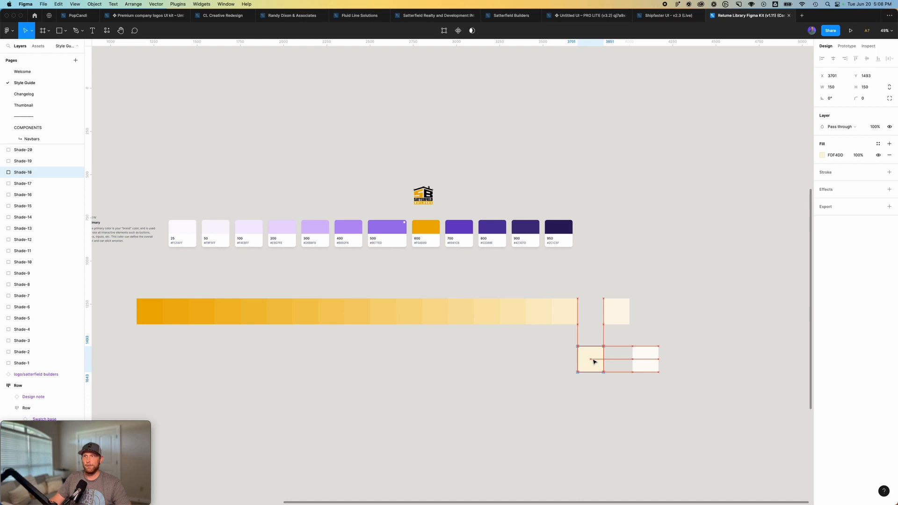
{"action": "left_click_drag", "start_coordinate": [542, 315], "coordinate": [544, 362]}
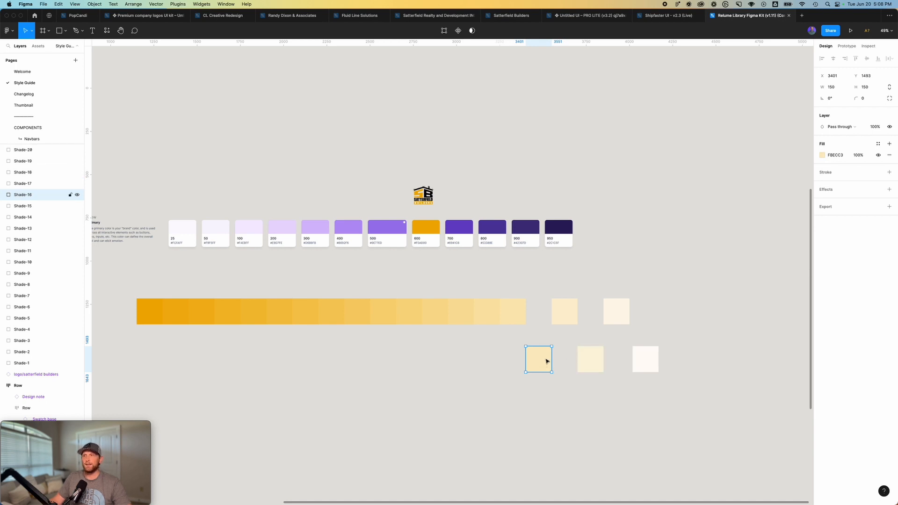
{"action": "left_click", "coordinate": [510, 319]}
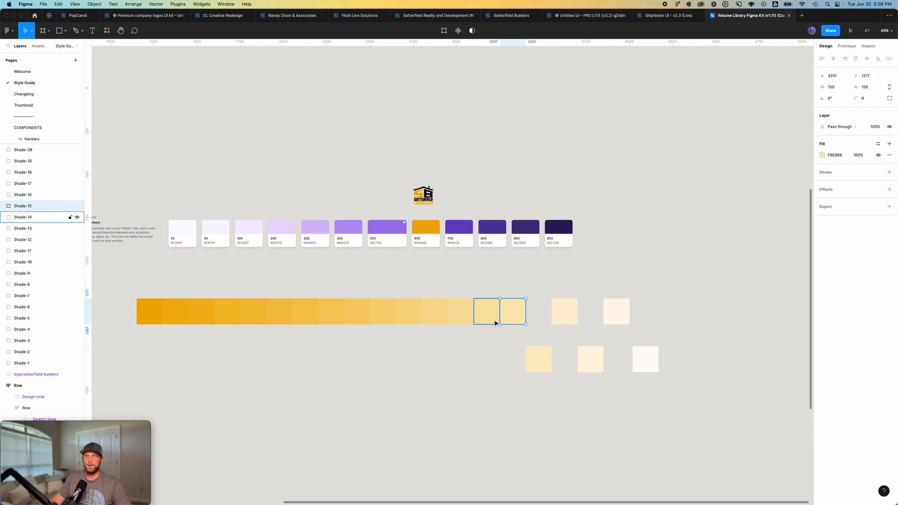
{"action": "left_click_drag", "start_coordinate": [472, 322], "coordinate": [465, 367]}
{"action": "left_click_drag", "start_coordinate": [381, 311], "coordinate": [391, 362]}
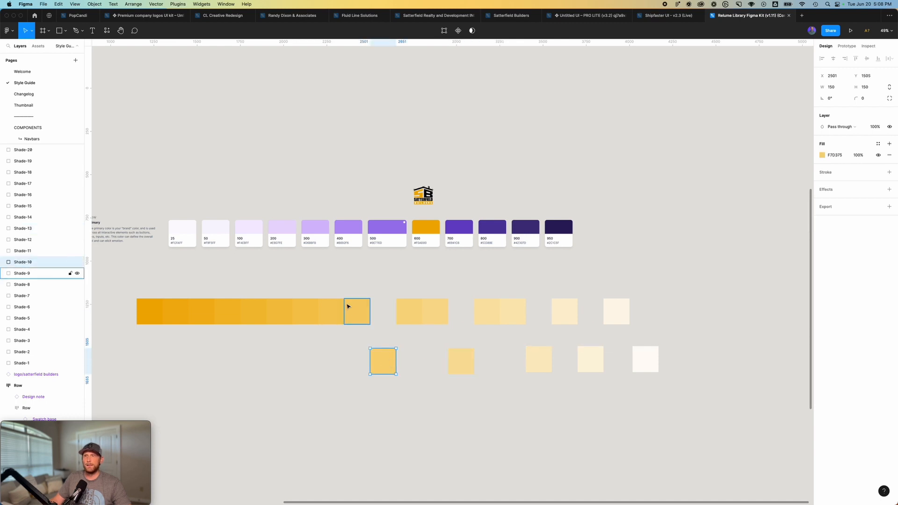
{"action": "left_click_drag", "start_coordinate": [308, 312], "coordinate": [307, 370]}
{"action": "left_click_drag", "start_coordinate": [227, 312], "coordinate": [230, 367]}
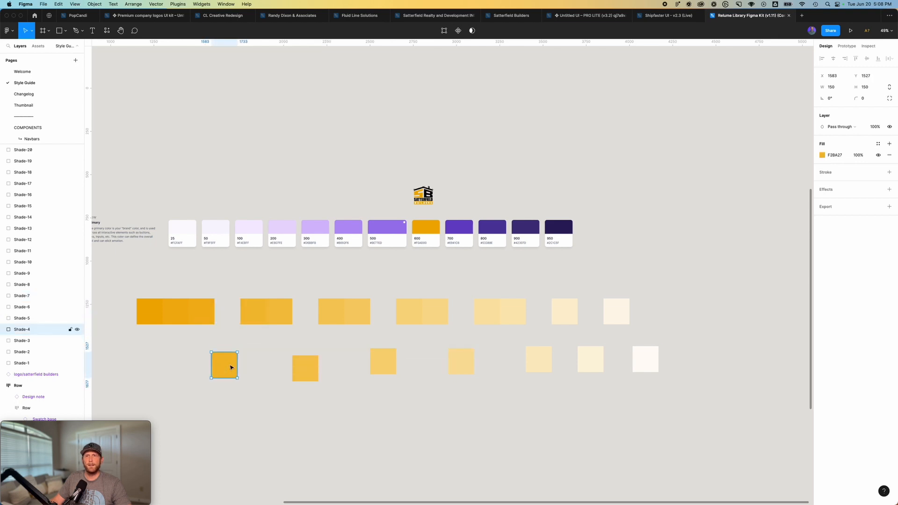
{"action": "left_click", "coordinate": [140, 313]}
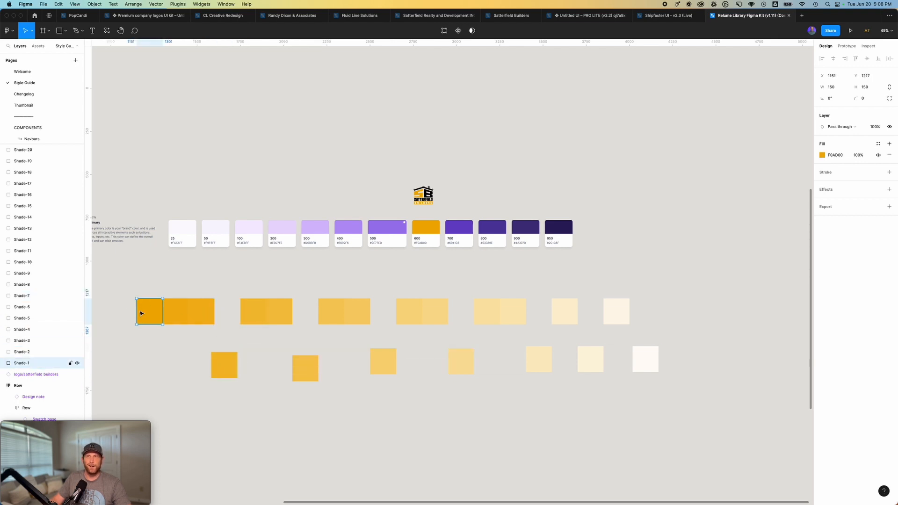
Place the seven pulled-out shades directly beneath the 25 to 500 swatches, ordered from lightest to darkest
{"action": "left_click_drag", "start_coordinate": [643, 357], "coordinate": [180, 262]}
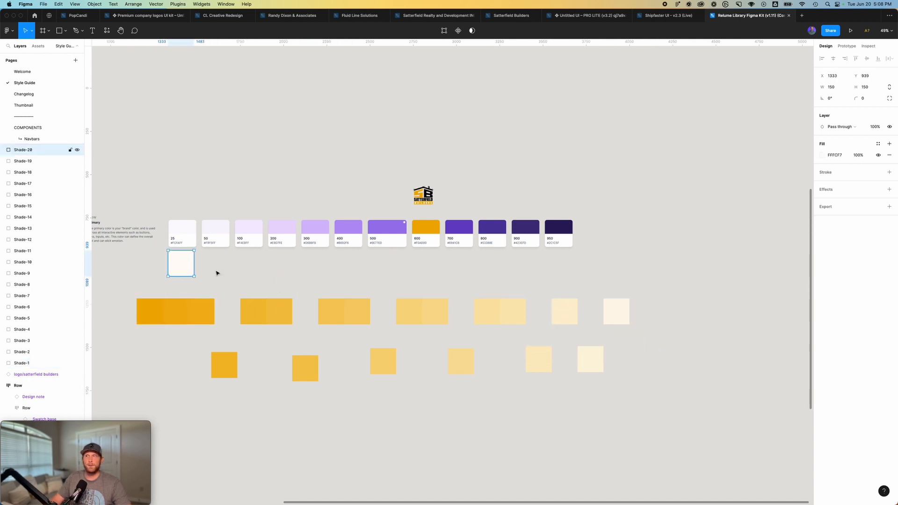
{"action": "left_click_drag", "start_coordinate": [588, 361], "coordinate": [212, 264]}
{"action": "left_click_drag", "start_coordinate": [538, 360], "coordinate": [253, 272]}
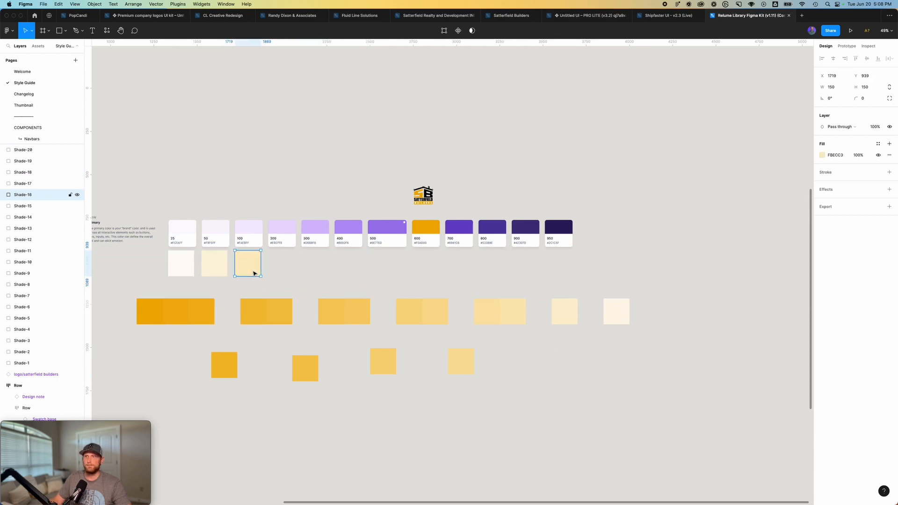
{"action": "left_click_drag", "start_coordinate": [469, 369], "coordinate": [287, 270]}
{"action": "left_click_drag", "start_coordinate": [384, 366], "coordinate": [316, 269]}
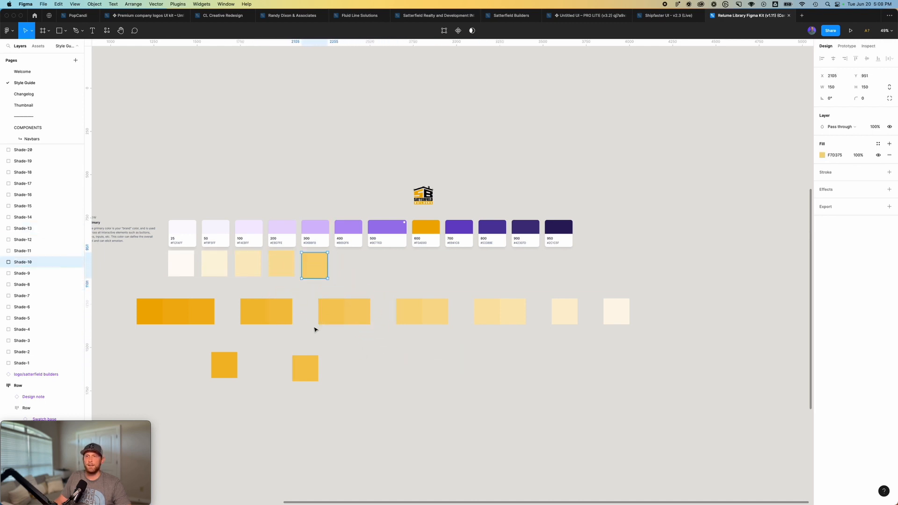
{"action": "left_click_drag", "start_coordinate": [304, 367], "coordinate": [342, 261]}
{"action": "left_click_drag", "start_coordinate": [225, 364], "coordinate": [382, 269]}
{"action": "left_click", "coordinate": [647, 312]}
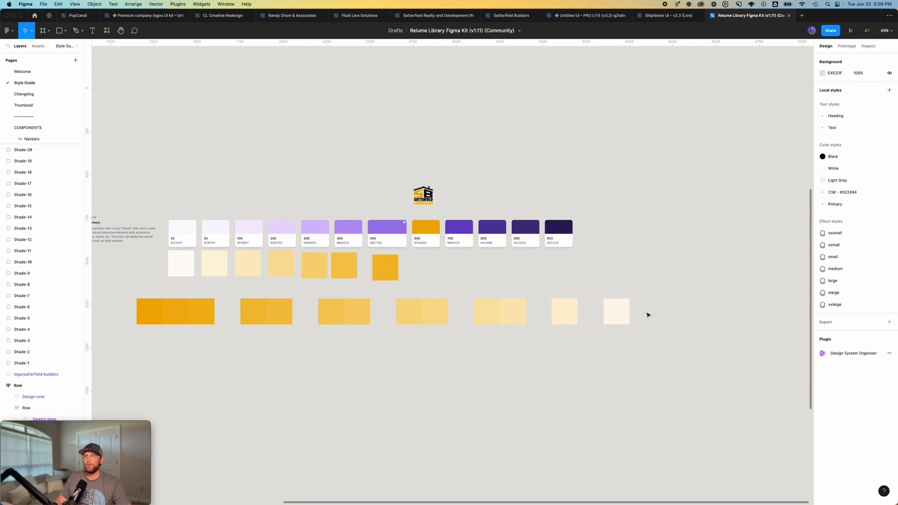
Delete the leftover shades of the lightened strip and align the square beneath the 500 swatch with its neighbours
{"action": "left_click", "coordinate": [196, 239]}
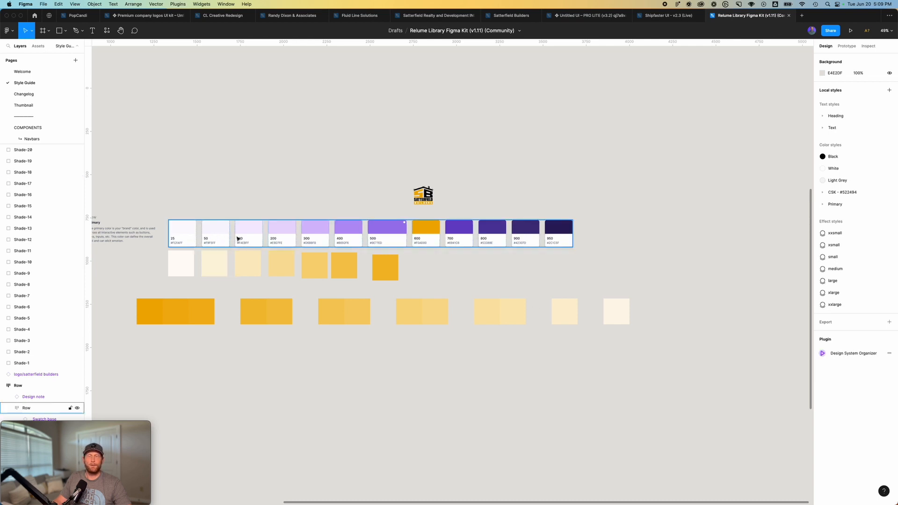
{"action": "left_click", "coordinate": [522, 330]}
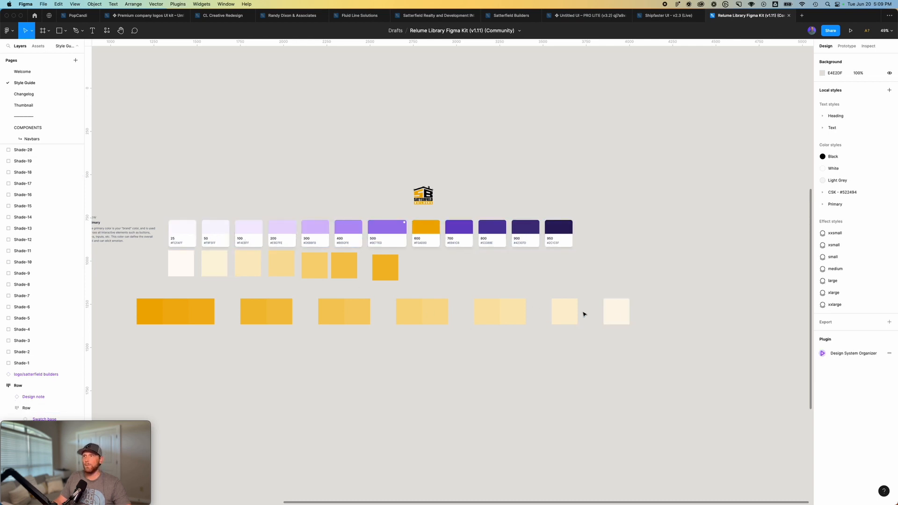
{"action": "left_click", "coordinate": [275, 226]}
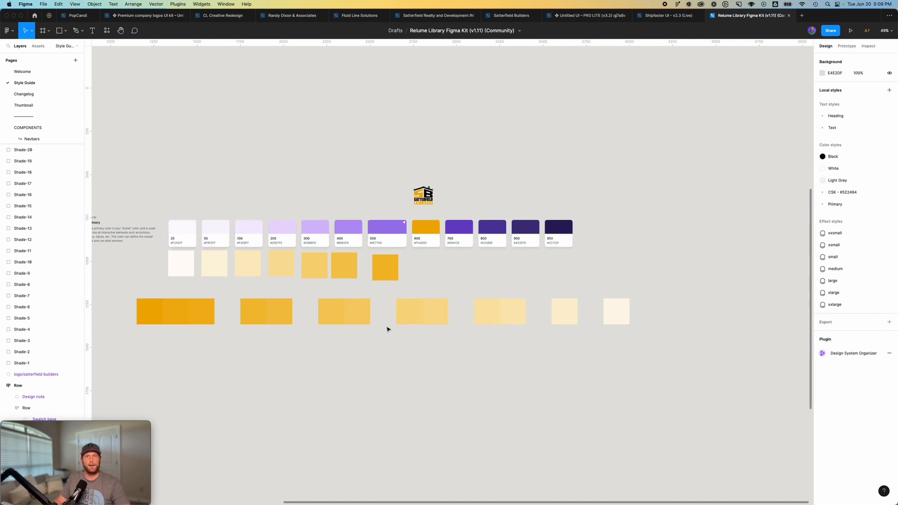
{"action": "left_click_drag", "start_coordinate": [129, 289], "coordinate": [644, 330]}
{"action": "key", "text": "Delete"}
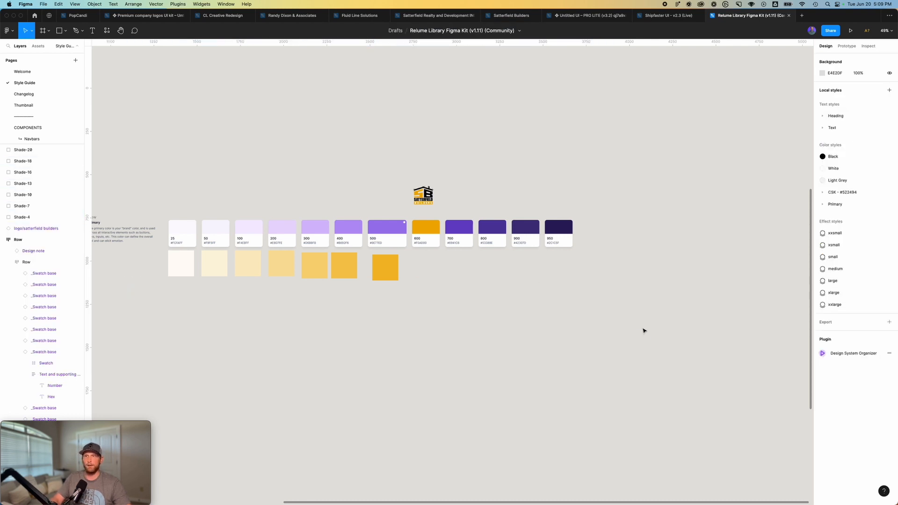
{"action": "left_click", "coordinate": [395, 267]}
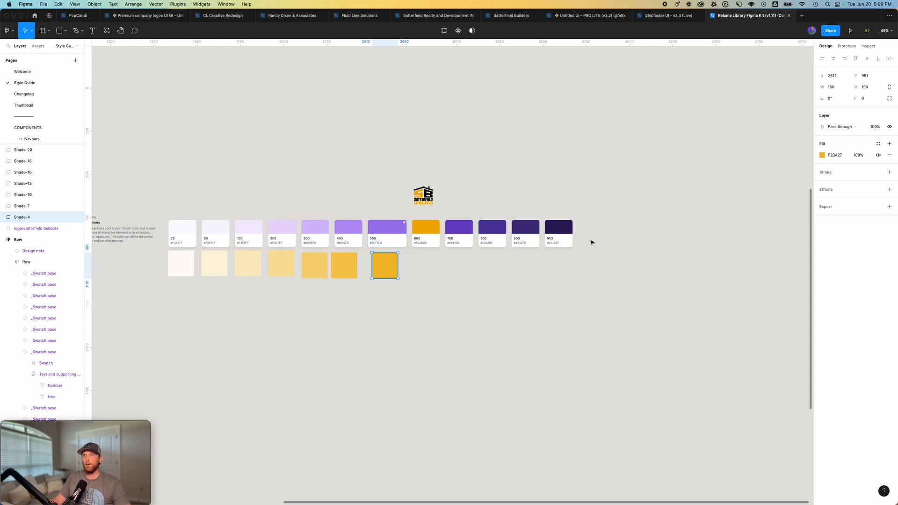
Select the color layer of the 600 swatch and run the Shader (UI) plugin again
{"action": "left_click", "coordinate": [428, 227]}
{"action": "double_click", "coordinate": [429, 229]}
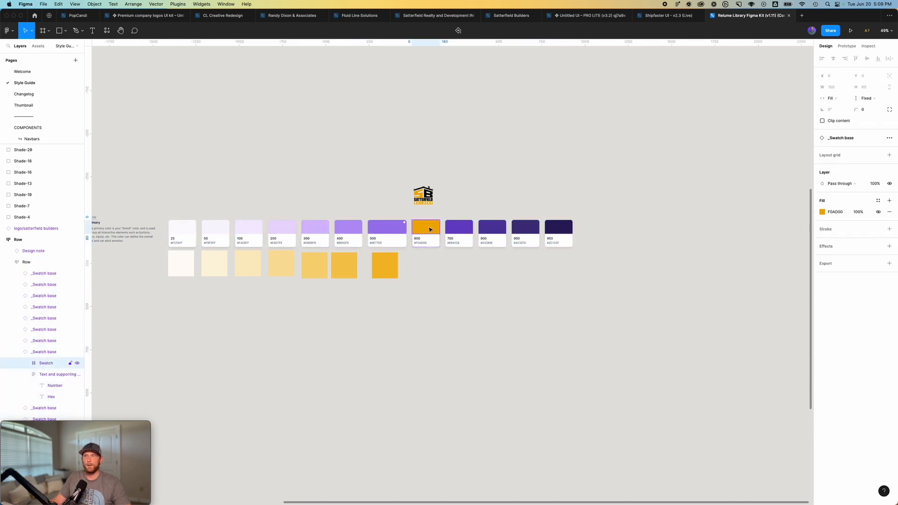
{"action": "left_click", "coordinate": [107, 31]}
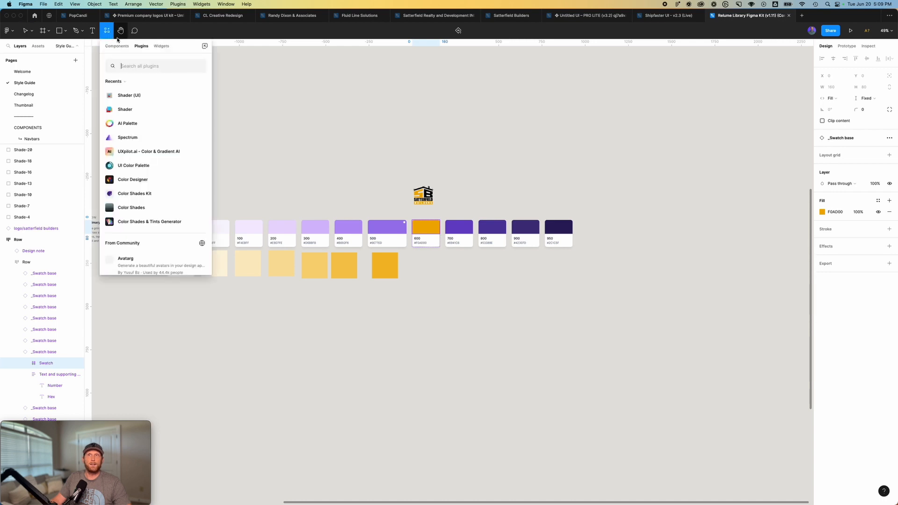
{"action": "left_click", "coordinate": [195, 96]}
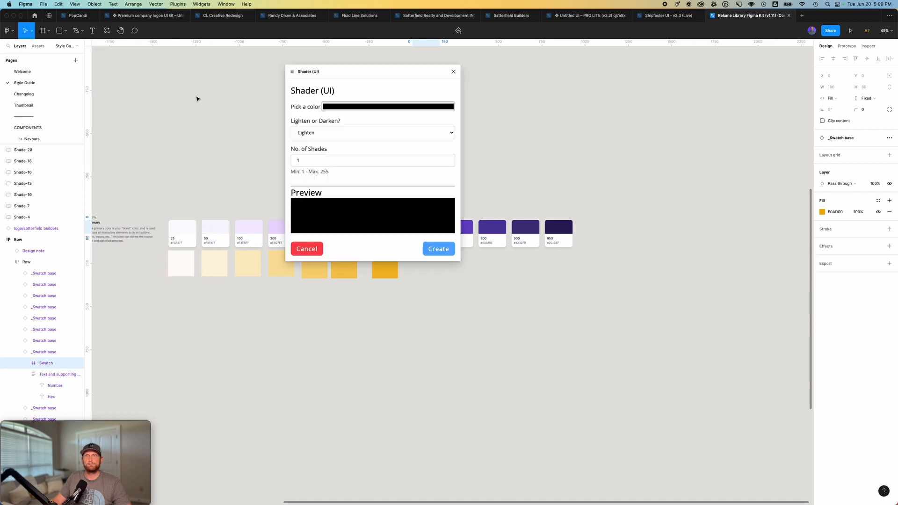
Set the shade generator to Darken with 8 shades
{"action": "left_click", "coordinate": [339, 132]}
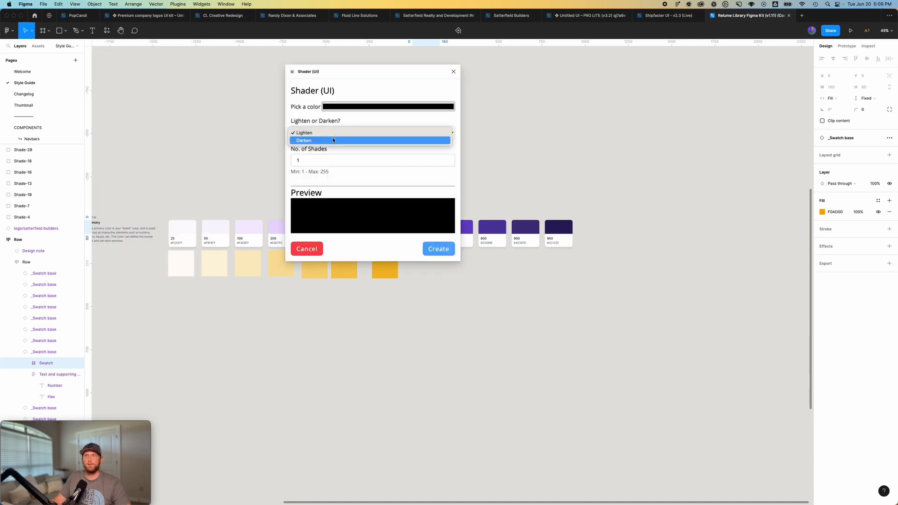
{"action": "left_click", "coordinate": [334, 140]}
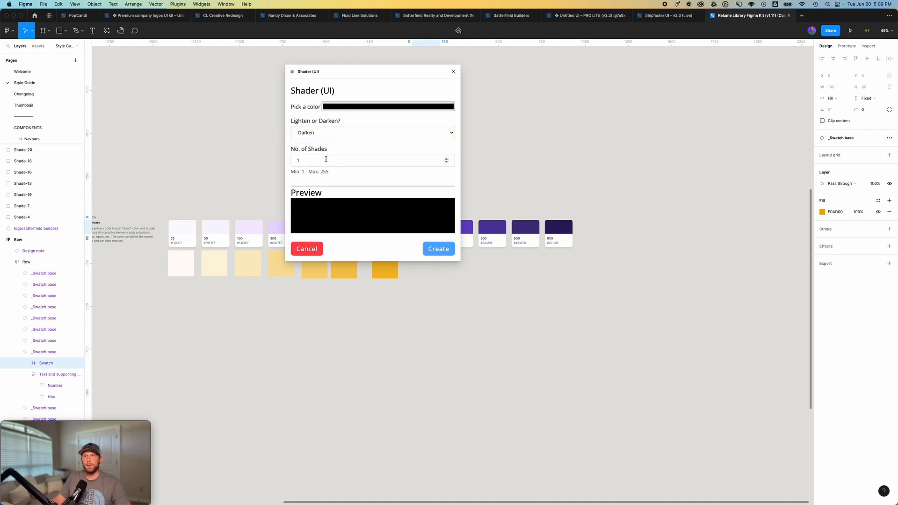
{"action": "left_click", "coordinate": [326, 159]}
{"action": "key", "text": "BackSpace"}
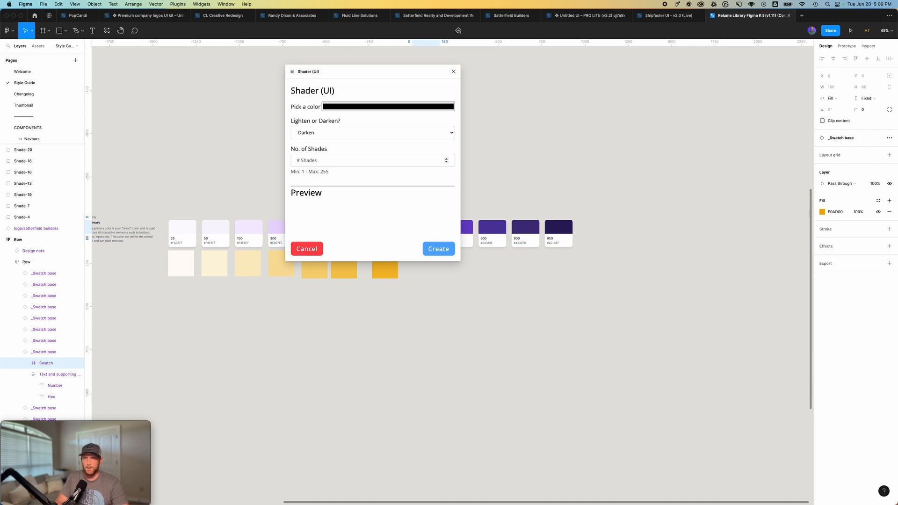
{"action": "type", "text": "8"}
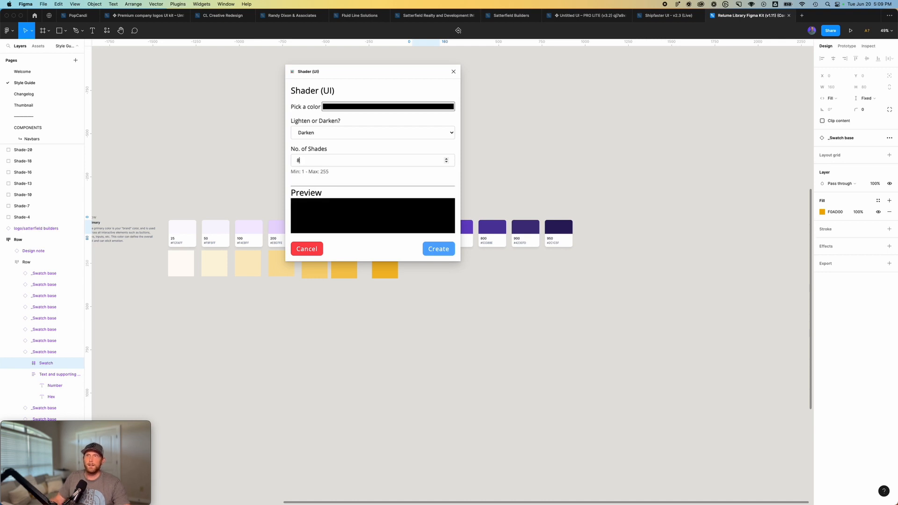
Move the plugin window below the swatches, sample the 600 swatch's orange as base color, and create the darkened shades
{"action": "left_click", "coordinate": [355, 104]}
{"action": "left_click_drag", "start_coordinate": [376, 72], "coordinate": [433, 307]}
{"action": "left_click", "coordinate": [400, 340]}
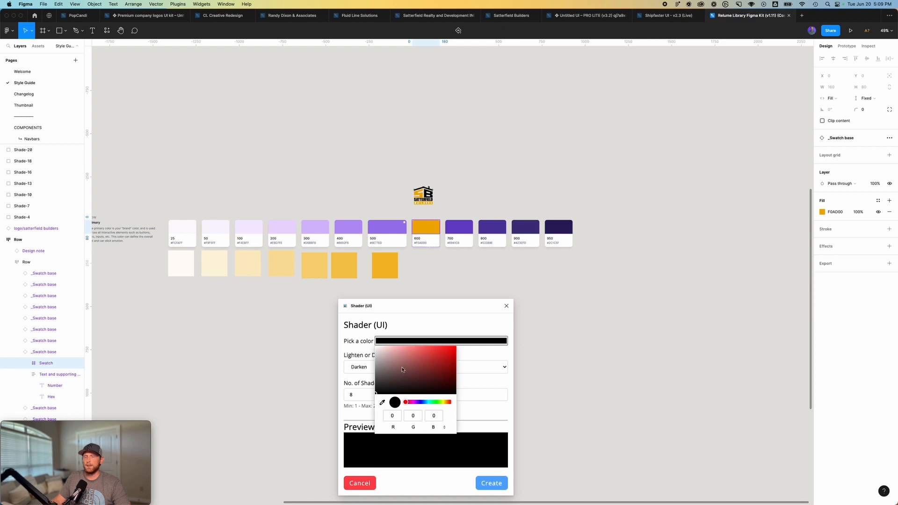
{"action": "left_click", "coordinate": [382, 402]}
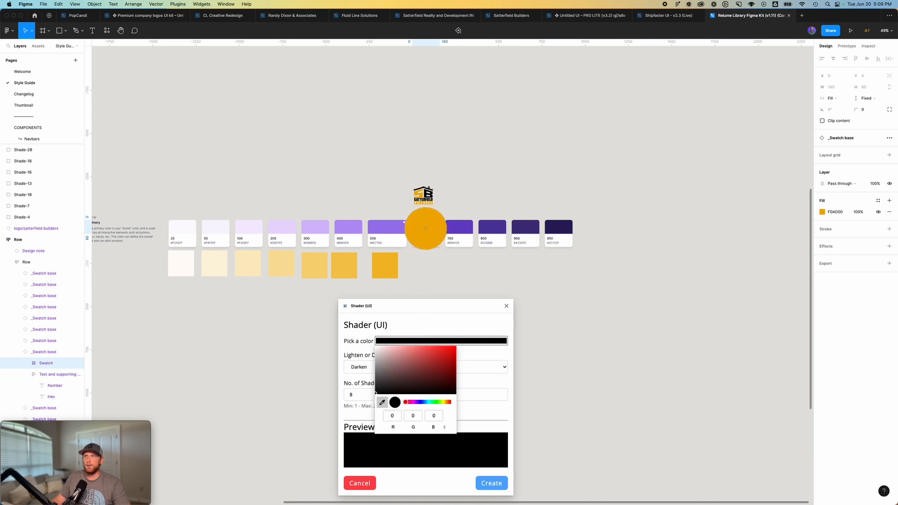
{"action": "left_click", "coordinate": [425, 228]}
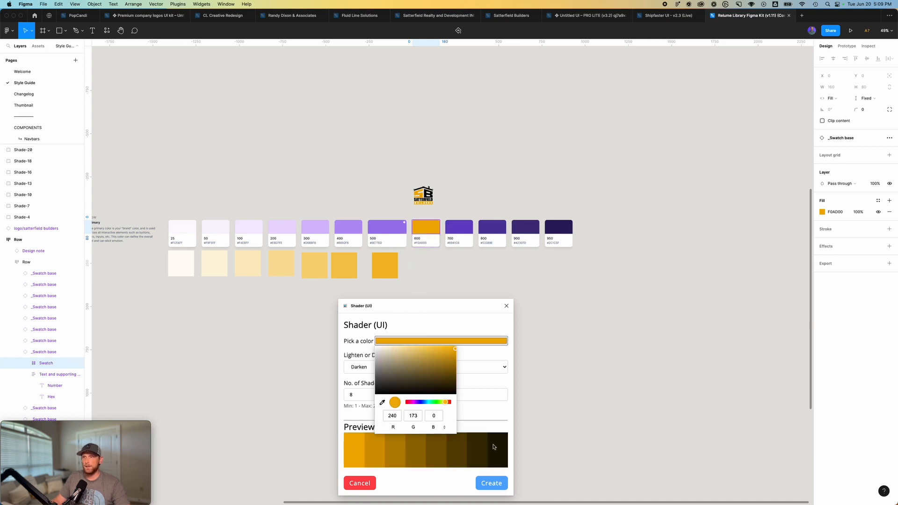
{"action": "left_click", "coordinate": [491, 483]}
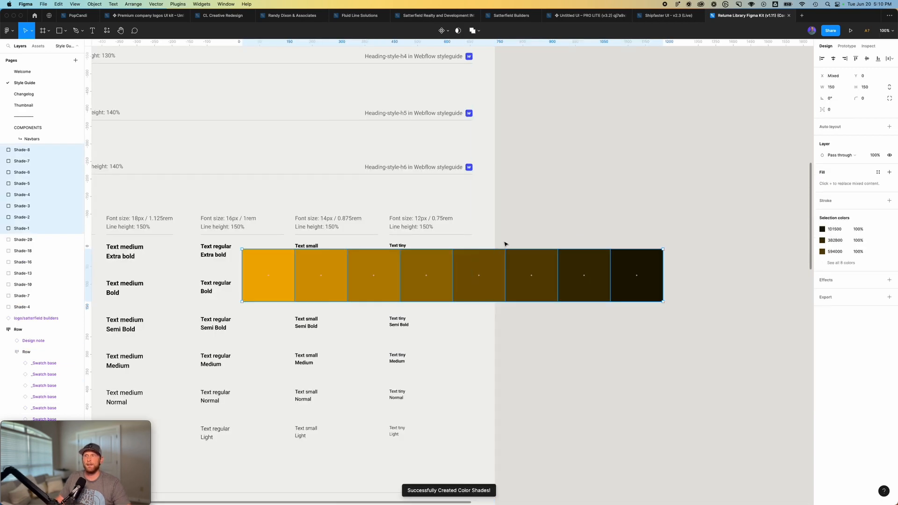
Move the generated dark strip onto the empty canvas below the Primary row, starting beneath the 600 swatch
{"action": "scroll", "coordinate": [499, 268], "scroll_direction": "down", "scroll_amount": 5}
{"action": "left_click_drag", "start_coordinate": [500, 269], "coordinate": [719, 398]}
{"action": "scroll", "coordinate": [719, 399], "scroll_direction": "right", "scroll_amount": 5}
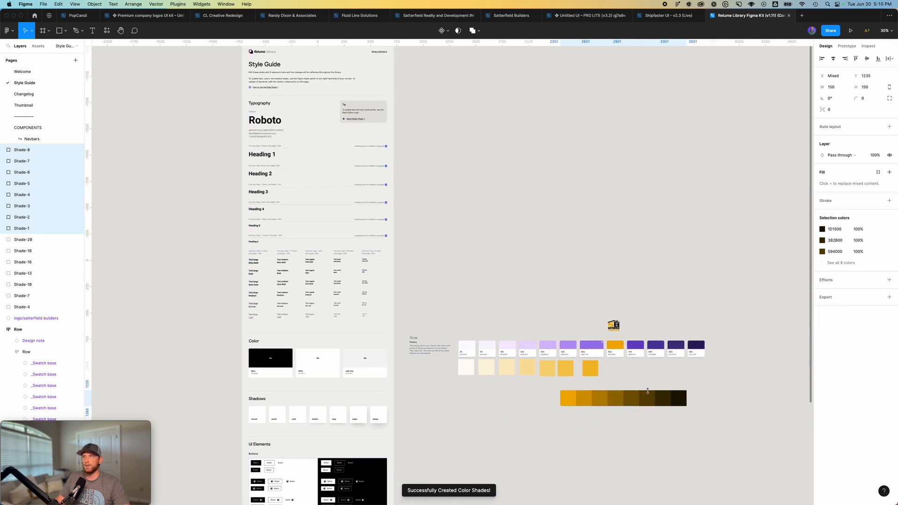
{"action": "scroll", "coordinate": [677, 394], "scroll_direction": "up", "scroll_amount": 2}
{"action": "scroll", "coordinate": [676, 394], "scroll_direction": "up", "scroll_amount": 6}
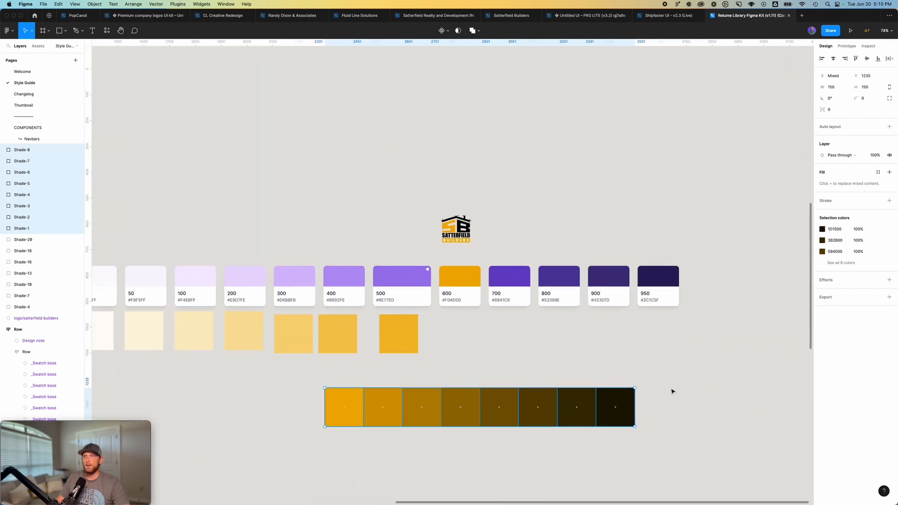
{"action": "left_click_drag", "start_coordinate": [439, 355], "coordinate": [562, 397]}
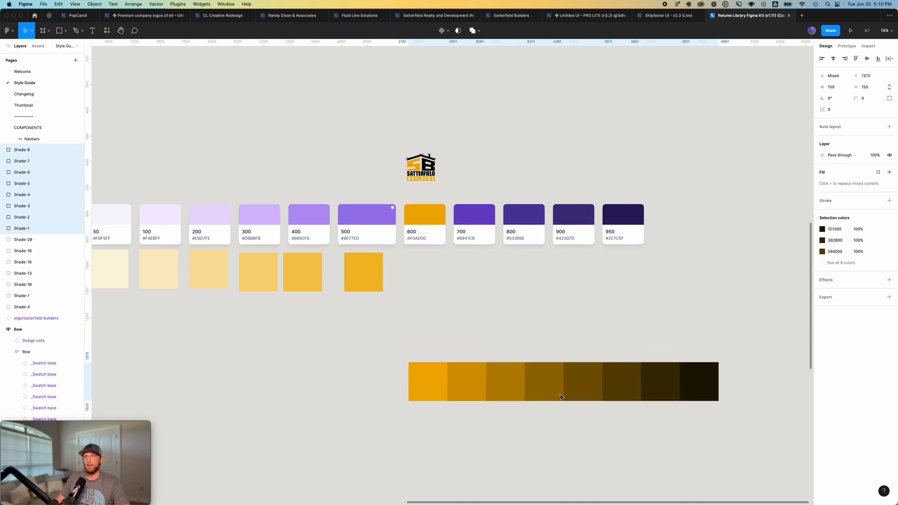
Place the third, fifth, seventh and eighth shades of the dark strip beneath the 700, 800, 900 and 950 swatches
{"action": "left_click", "coordinate": [423, 378]}
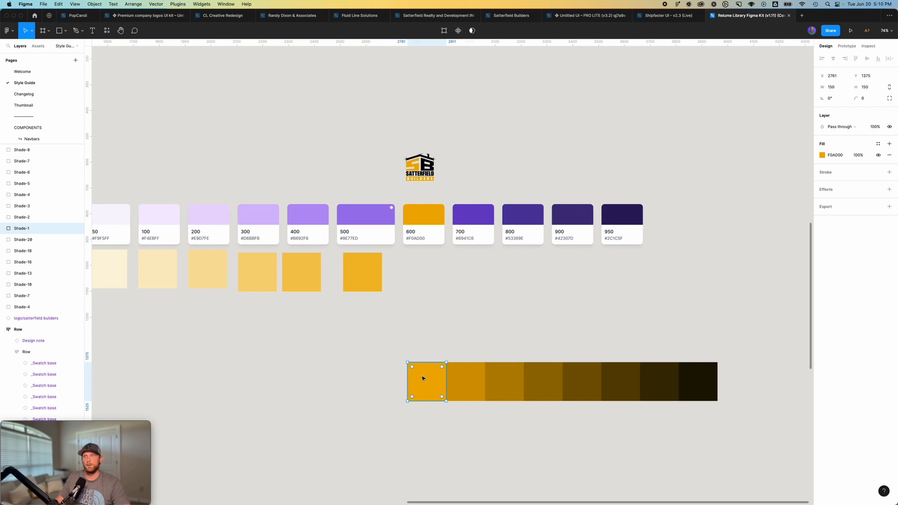
{"action": "left_click", "coordinate": [511, 379]}
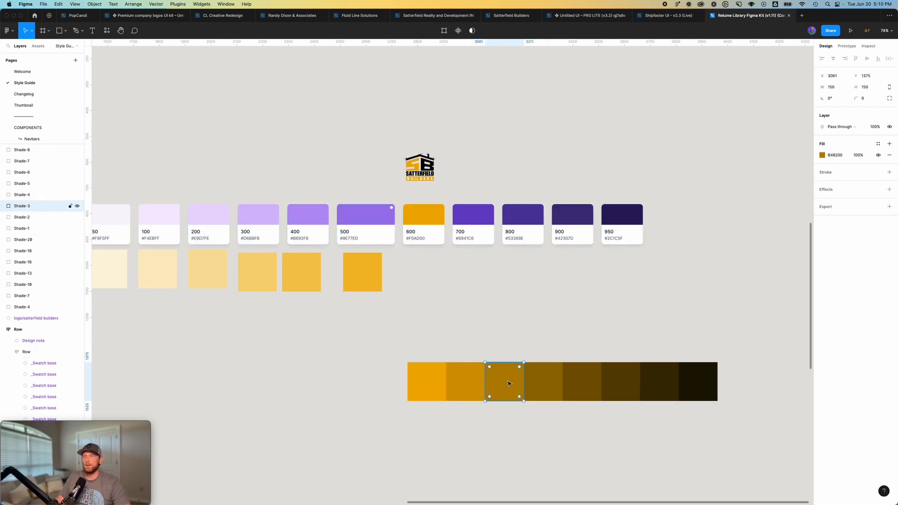
{"action": "left_click_drag", "start_coordinate": [510, 383], "coordinate": [483, 286]}
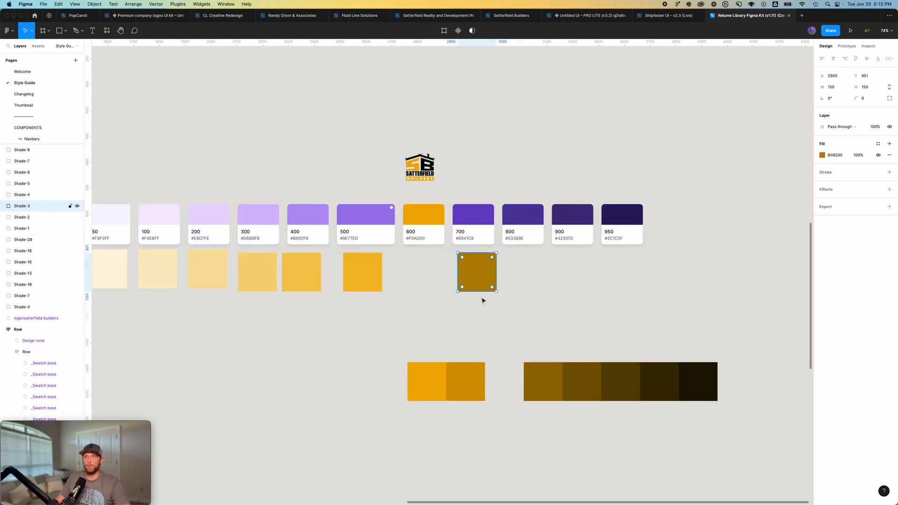
{"action": "left_click_drag", "start_coordinate": [591, 383], "coordinate": [534, 272]}
{"action": "left_click_drag", "start_coordinate": [643, 380], "coordinate": [575, 271]}
{"action": "left_click", "coordinate": [701, 372]}
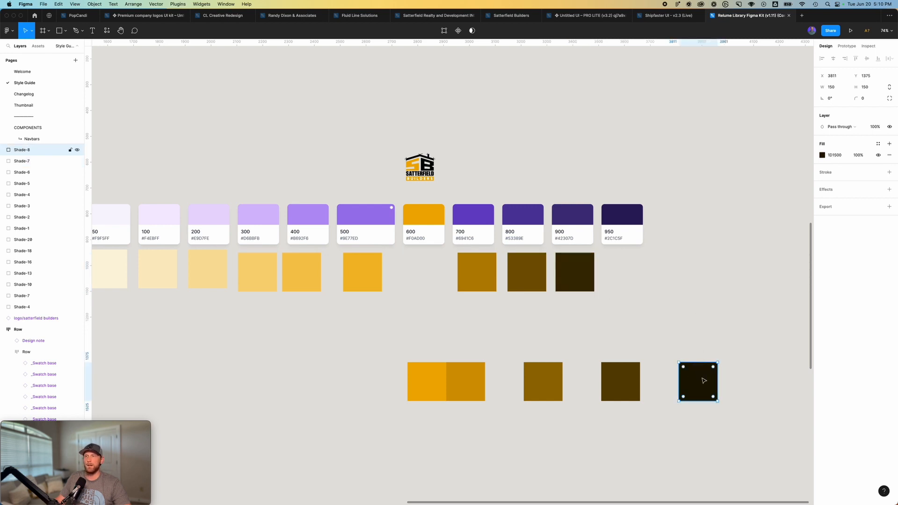
{"action": "left_click_drag", "start_coordinate": [703, 380], "coordinate": [629, 271]}
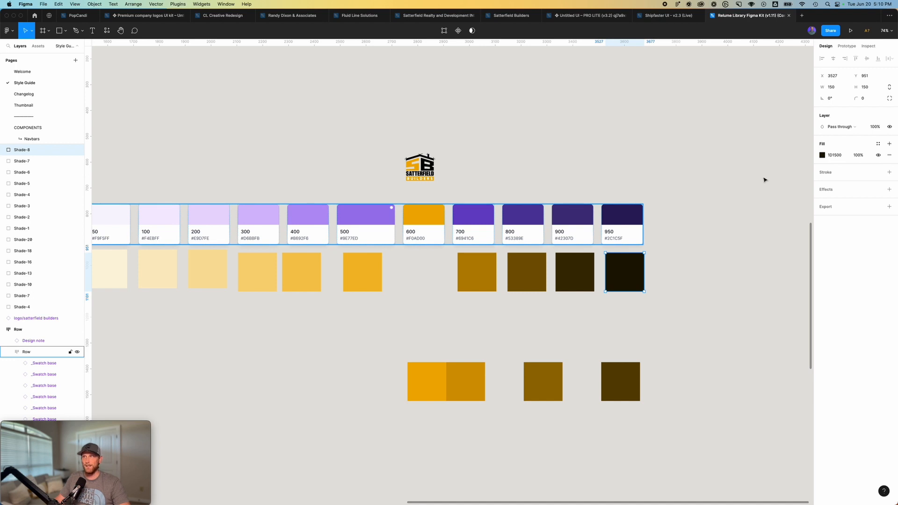
Check the fill color of the shade beneath the 950 swatch and delete the four unused shades left from the dark strip
{"action": "left_click", "coordinate": [822, 155]}
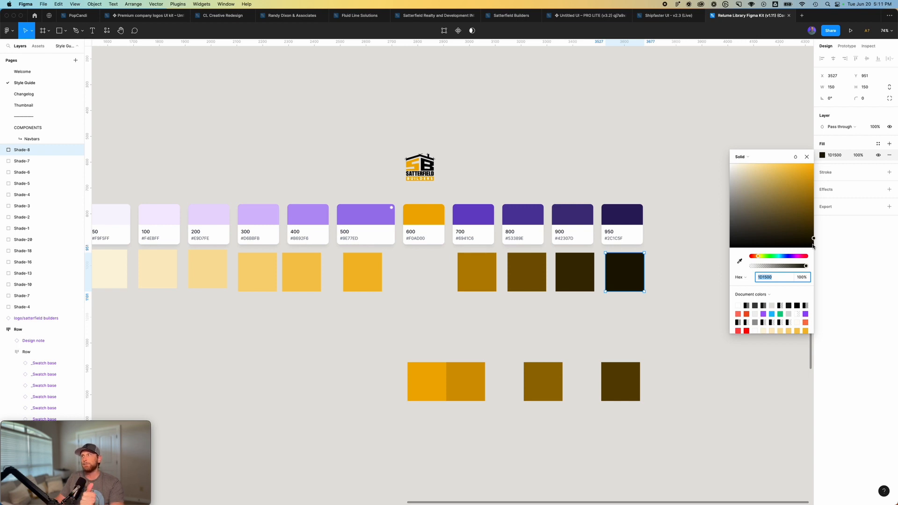
{"action": "left_click", "coordinate": [806, 156]}
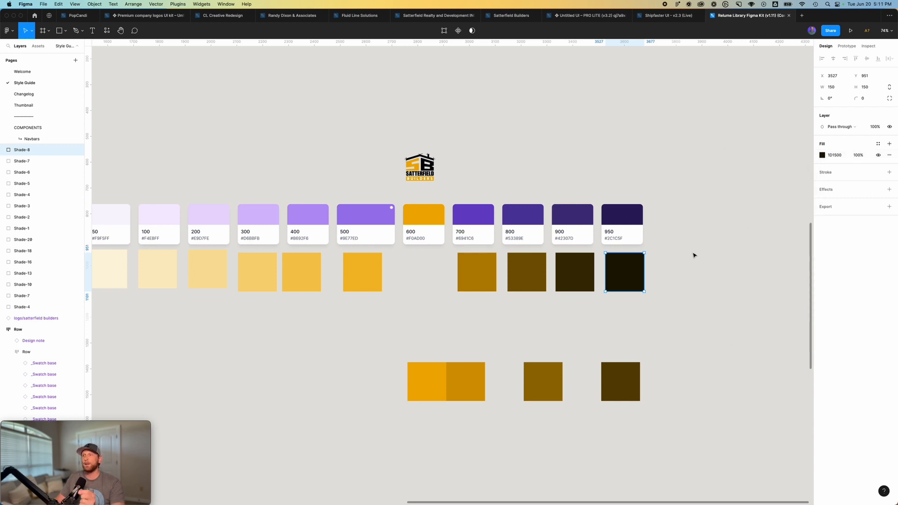
{"action": "left_click_drag", "start_coordinate": [399, 334], "coordinate": [655, 440]}
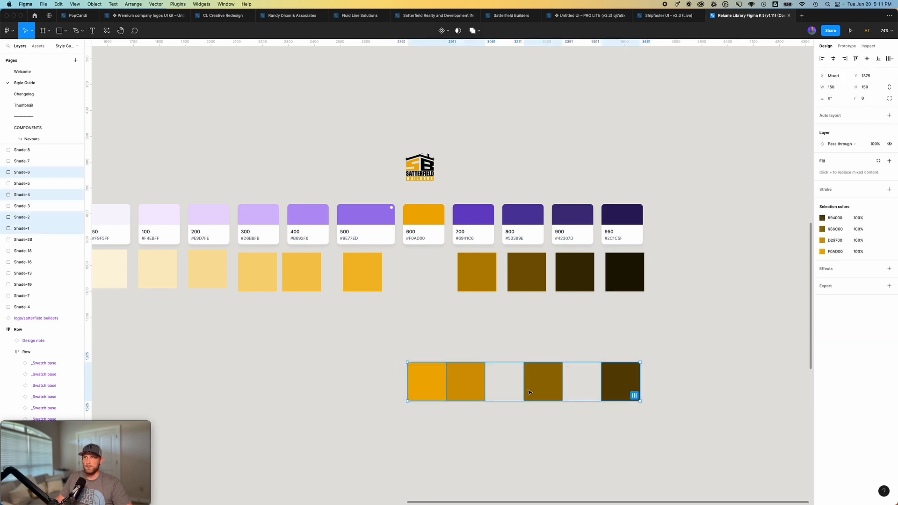
{"action": "key", "text": "Delete"}
Recolor the 25 swatch's color layer by sampling its fill from the pale shade square directly beneath it
{"action": "scroll", "coordinate": [486, 365], "scroll_direction": "left", "scroll_amount": 5}
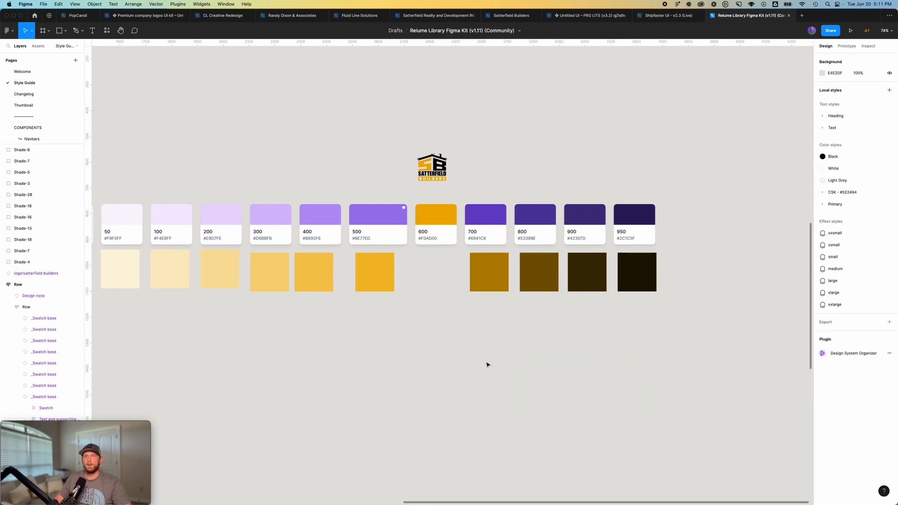
{"action": "scroll", "coordinate": [490, 364], "scroll_direction": "down", "scroll_amount": 2}
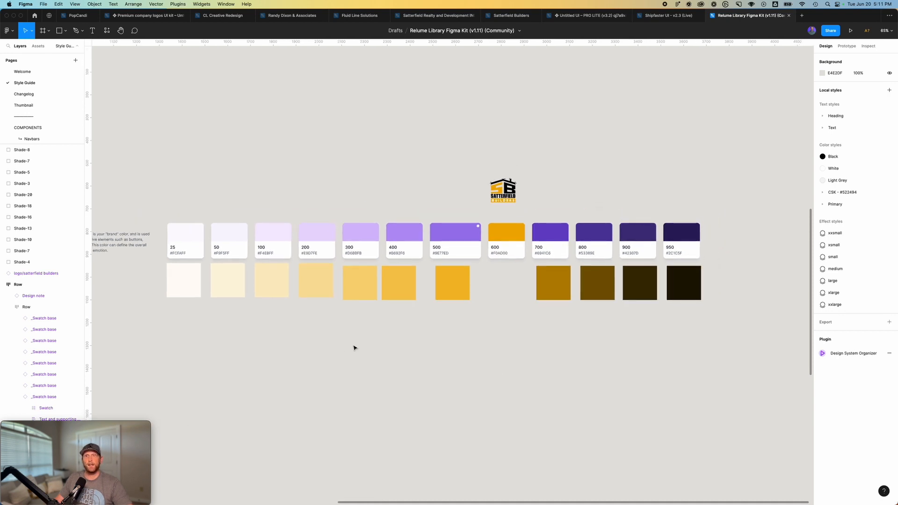
{"action": "left_click", "coordinate": [191, 294]}
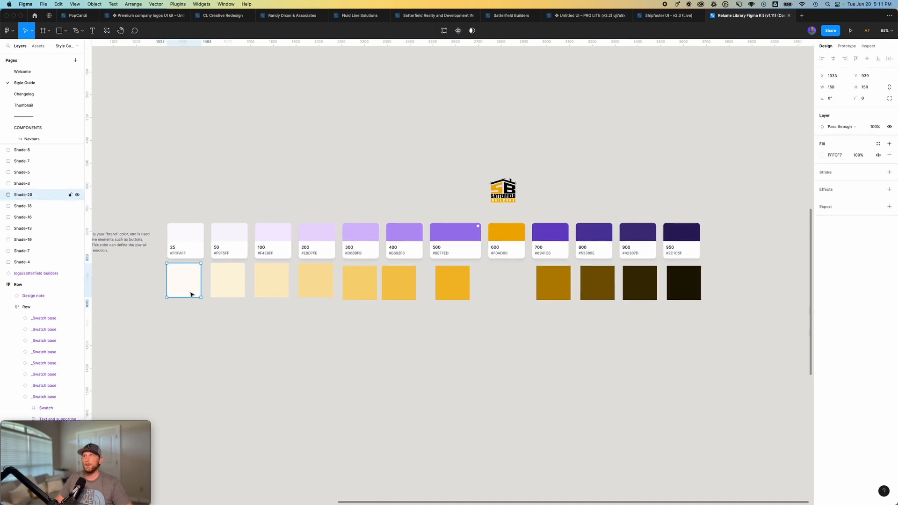
{"action": "double_click", "coordinate": [184, 230]}
{"action": "double_click", "coordinate": [184, 229]}
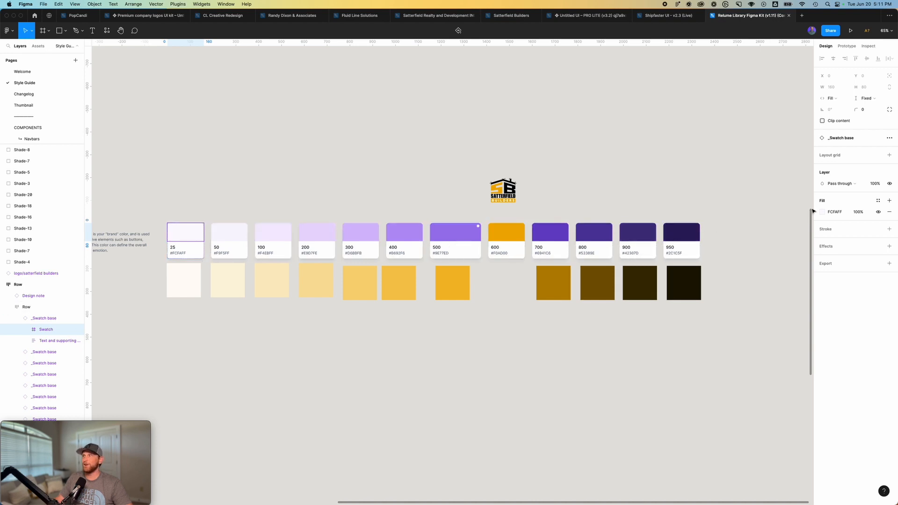
{"action": "left_click", "coordinate": [878, 201]}
{"action": "left_click", "coordinate": [879, 202]}
{"action": "left_click", "coordinate": [824, 212]}
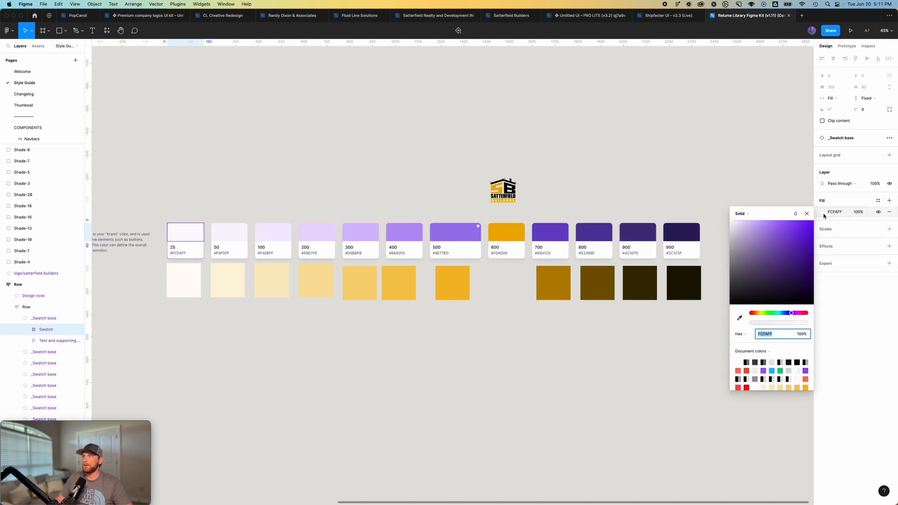
{"action": "left_click", "coordinate": [740, 318]}
{"action": "left_click", "coordinate": [184, 276]}
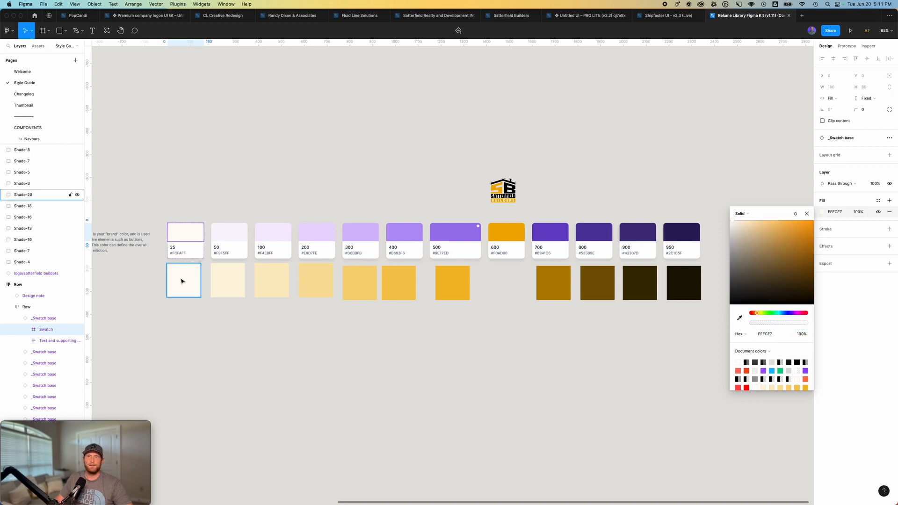
Recolor the 50 swatch's color layer by sampling its fill from the cream shade square directly beneath it
{"action": "left_click", "coordinate": [235, 237]}
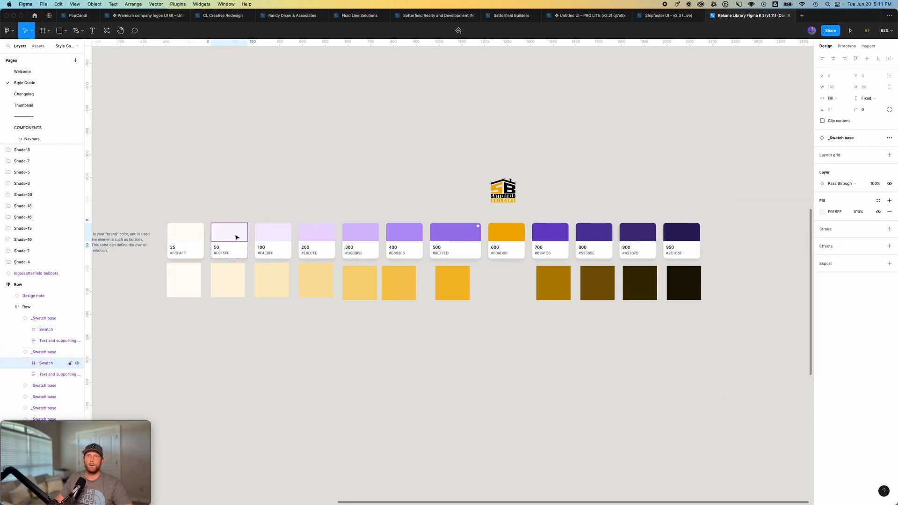
{"action": "left_click", "coordinate": [822, 212]}
{"action": "left_click", "coordinate": [740, 318]}
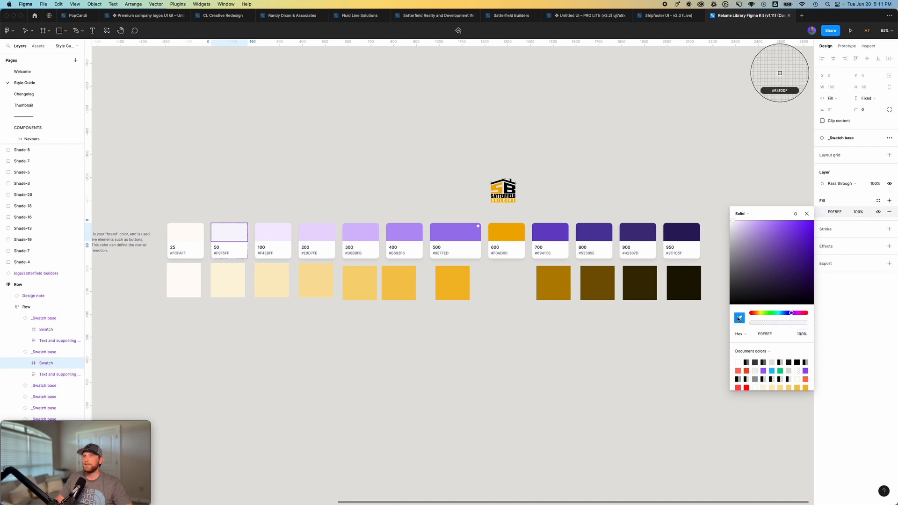
{"action": "left_click", "coordinate": [235, 280]}
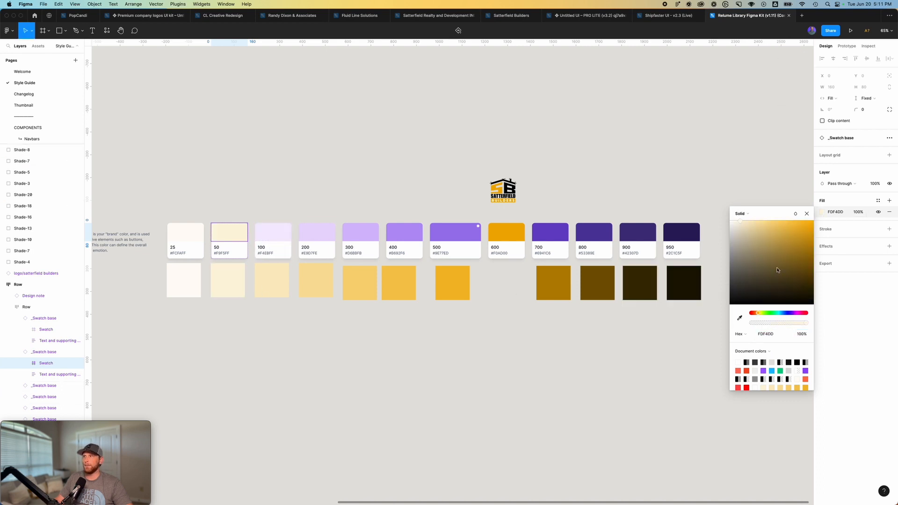
{"action": "left_click", "coordinate": [807, 214]}
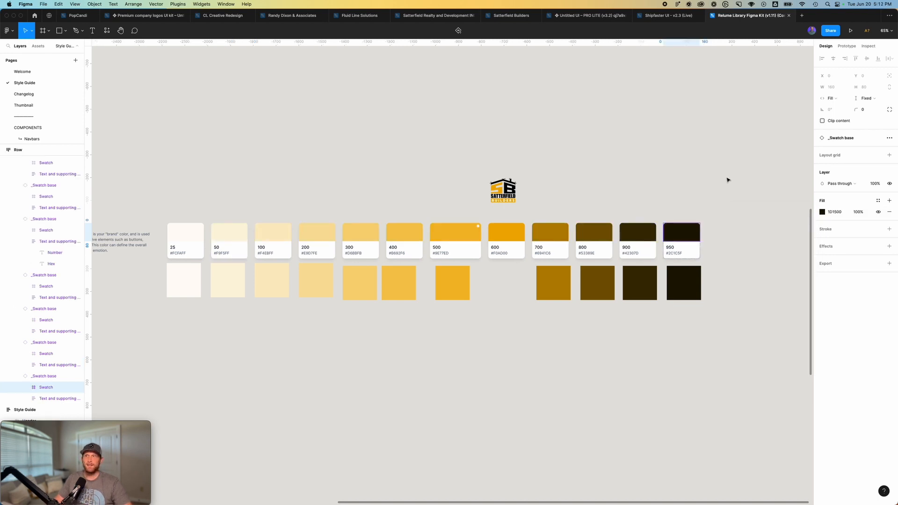
Delete all the loose shade squares beneath the Primary swatch row
{"action": "left_click", "coordinate": [151, 278]}
{"action": "left_click_drag", "start_coordinate": [137, 273], "coordinate": [707, 291]}
{"action": "key", "text": "Delete"}
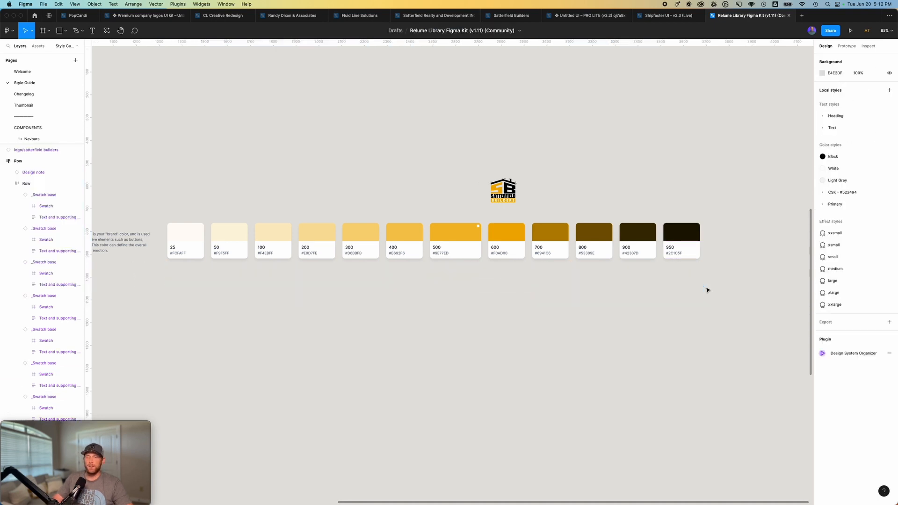
Create a color style named "Primary / 25" from the fill of the 25 swatch's color layer
{"action": "left_click", "coordinate": [186, 240]}
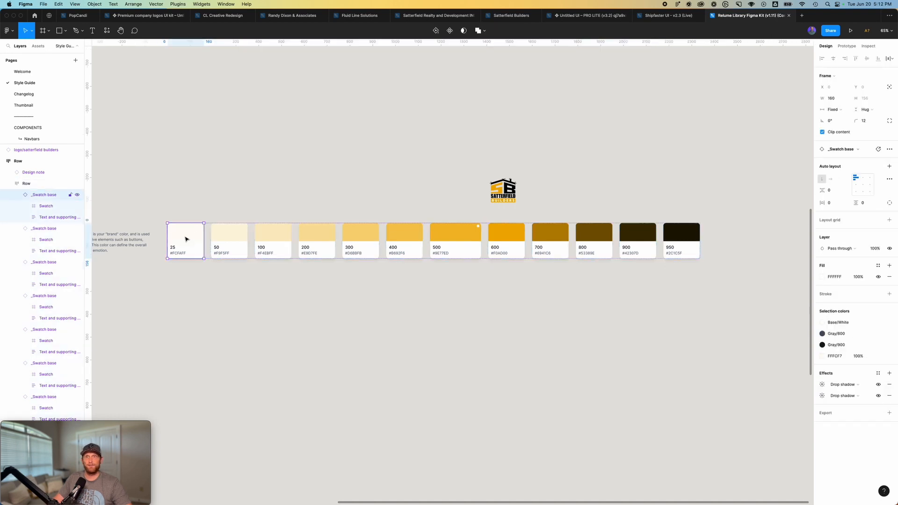
{"action": "left_click", "coordinate": [186, 235]}
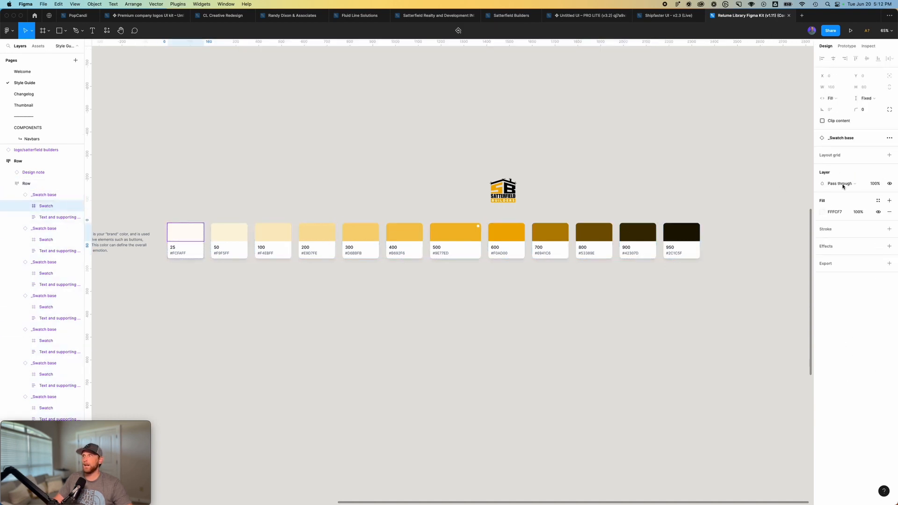
{"action": "left_click", "coordinate": [878, 201]}
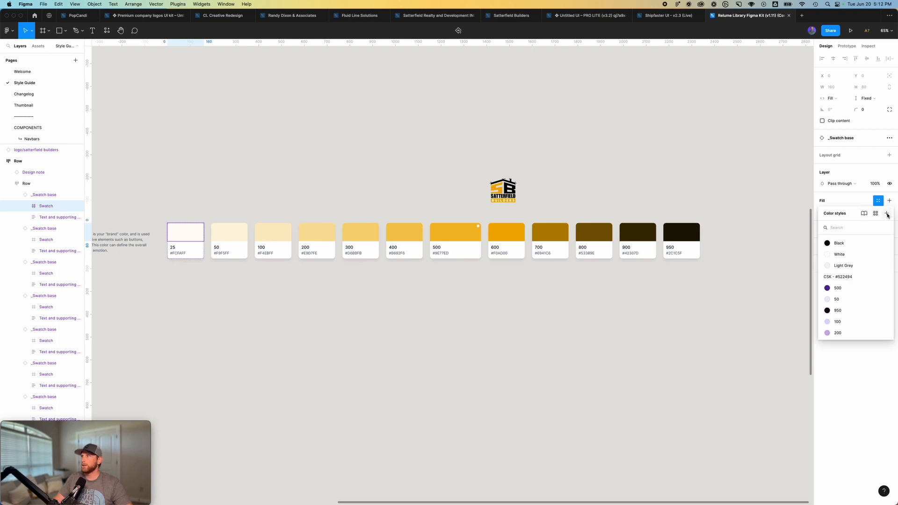
{"action": "left_click", "coordinate": [887, 214]}
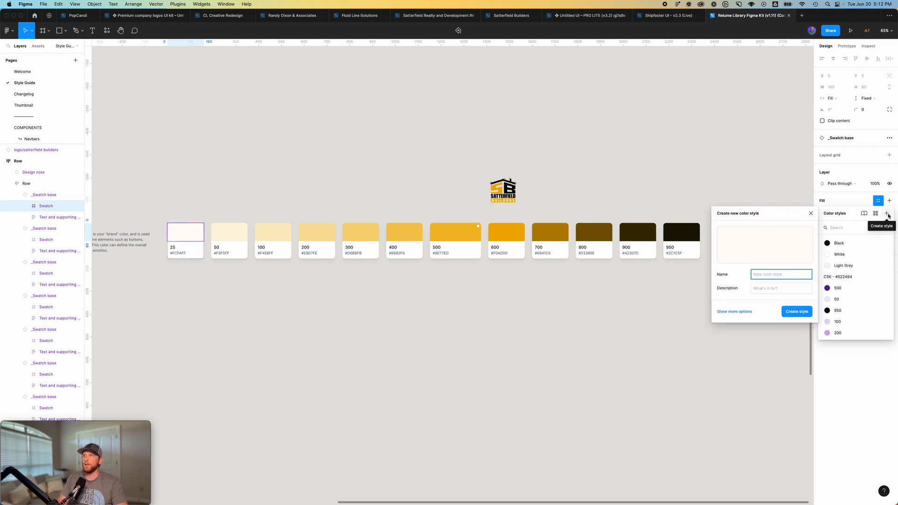
{"action": "type", "text": "Primary / 25"}
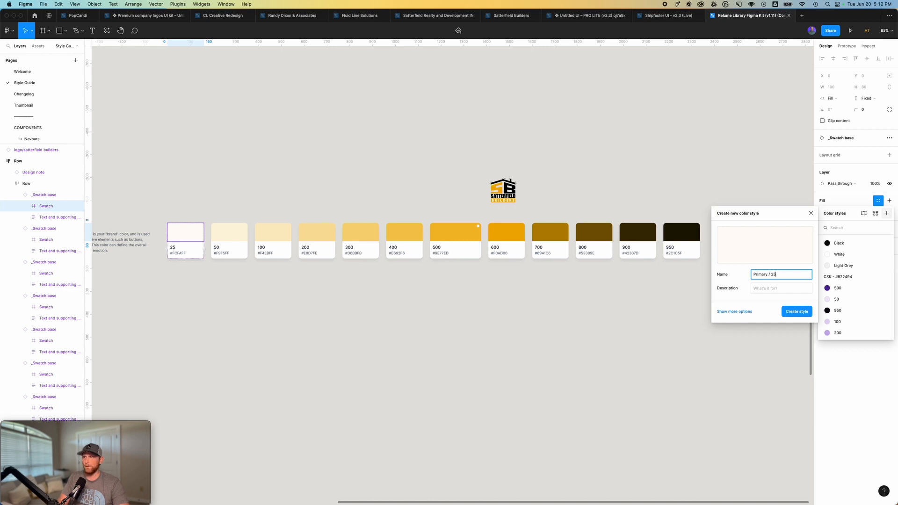
{"action": "key", "text": "Return"}
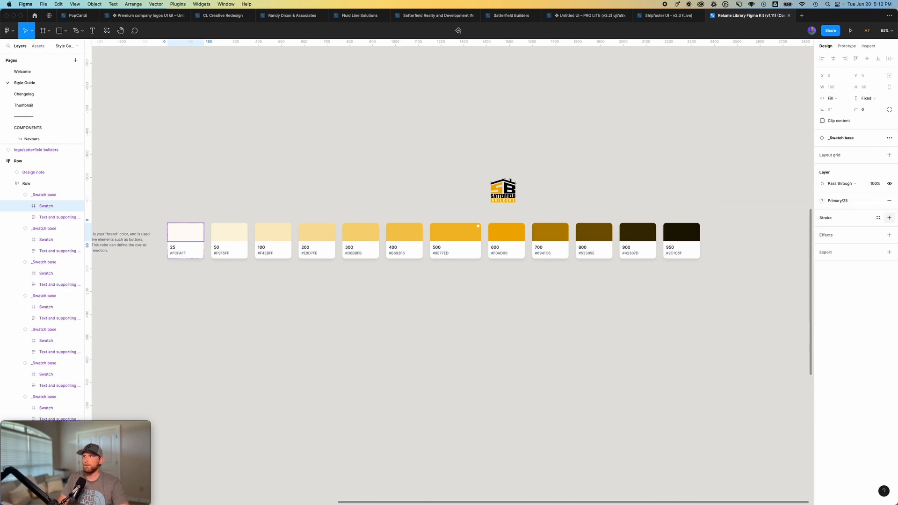
Create a color style named "Primary / 50" from the fill of the 50 swatch's color layer
{"action": "left_click", "coordinate": [230, 230]}
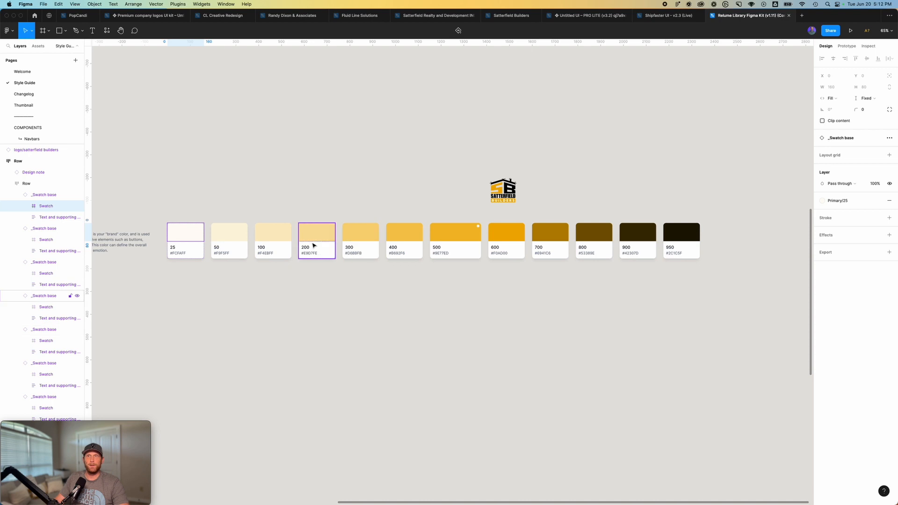
{"action": "left_click", "coordinate": [233, 238]}
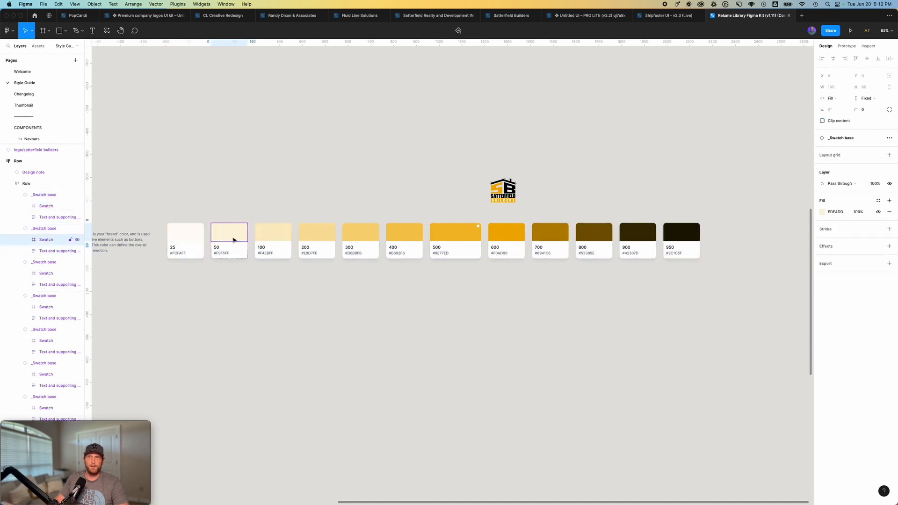
{"action": "left_click", "coordinate": [878, 200]}
{"action": "left_click", "coordinate": [887, 213]}
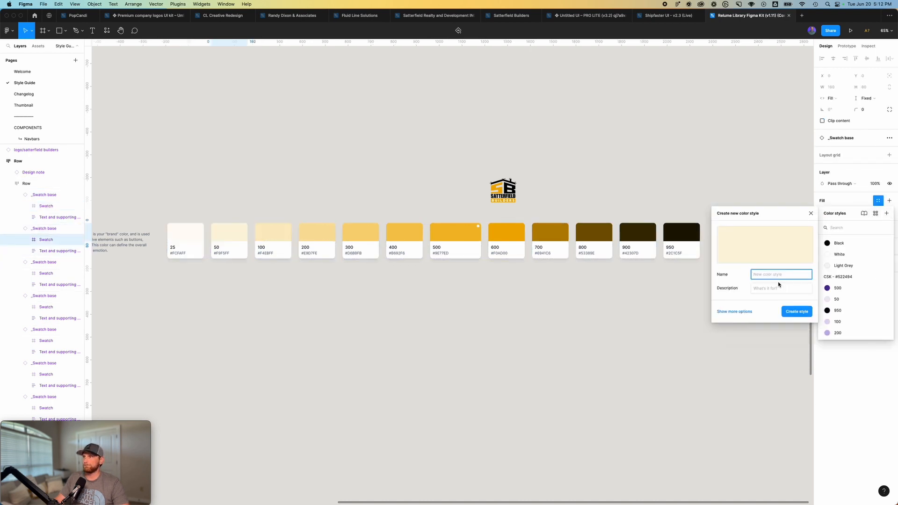
{"action": "type", "text": "Primary"}
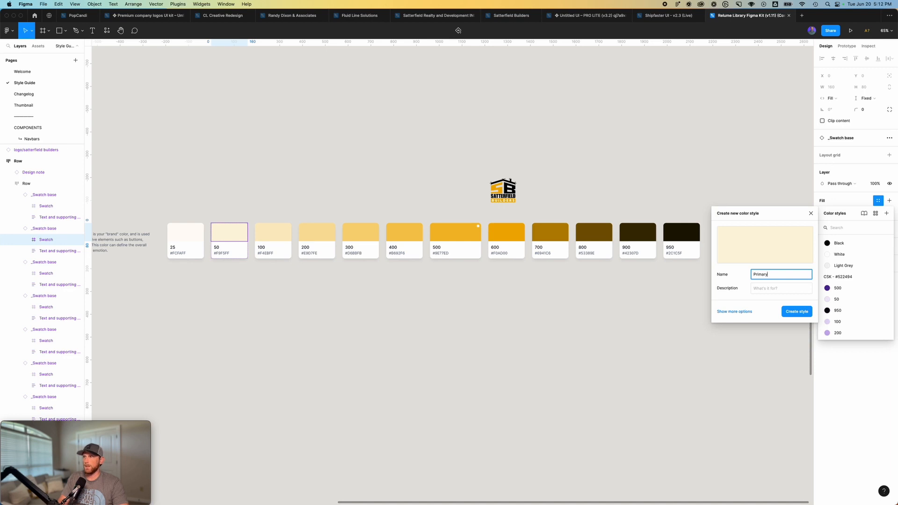
{"action": "type", "text": " / 50"}
{"action": "left_click", "coordinate": [771, 274]}
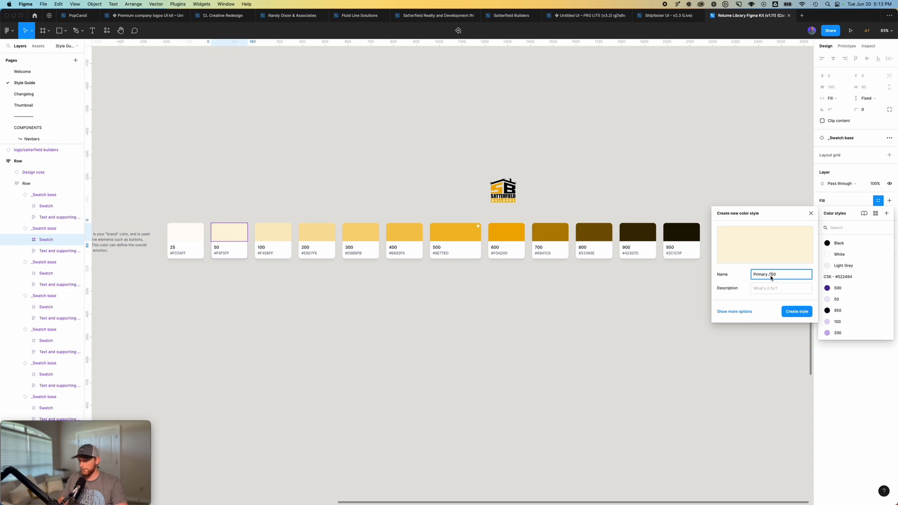
{"action": "key", "text": "shift+super+Left"}
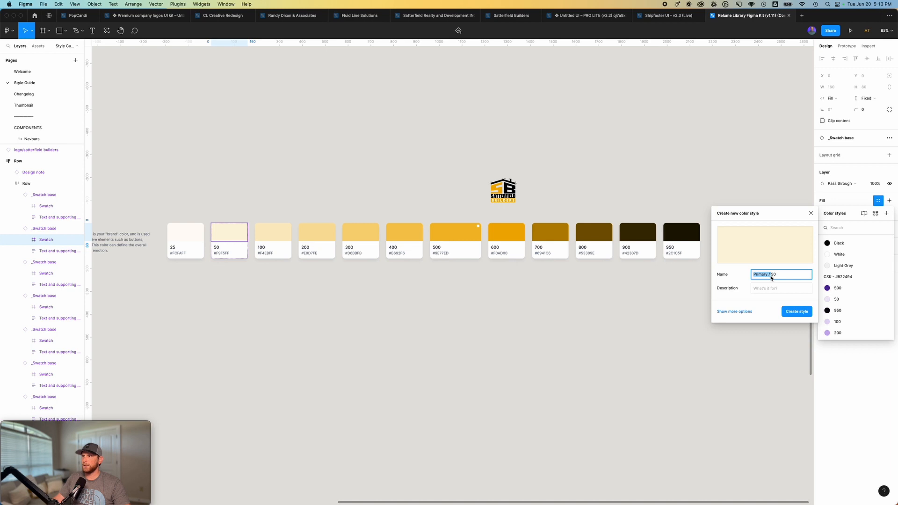
{"action": "left_click", "coordinate": [794, 312]}
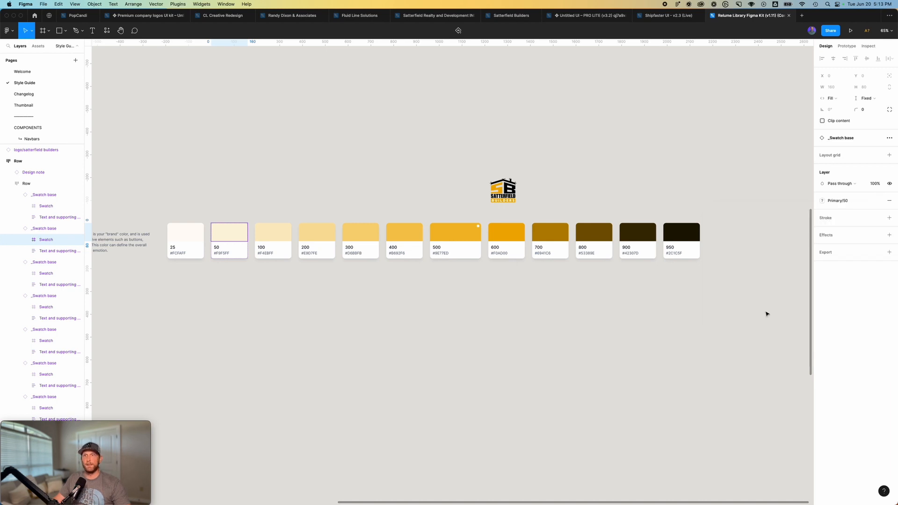
Create a color style named "Primary / 100" from the 100 swatch's fill and select the 200 swatch's color layer
{"action": "left_click", "coordinate": [279, 234]}
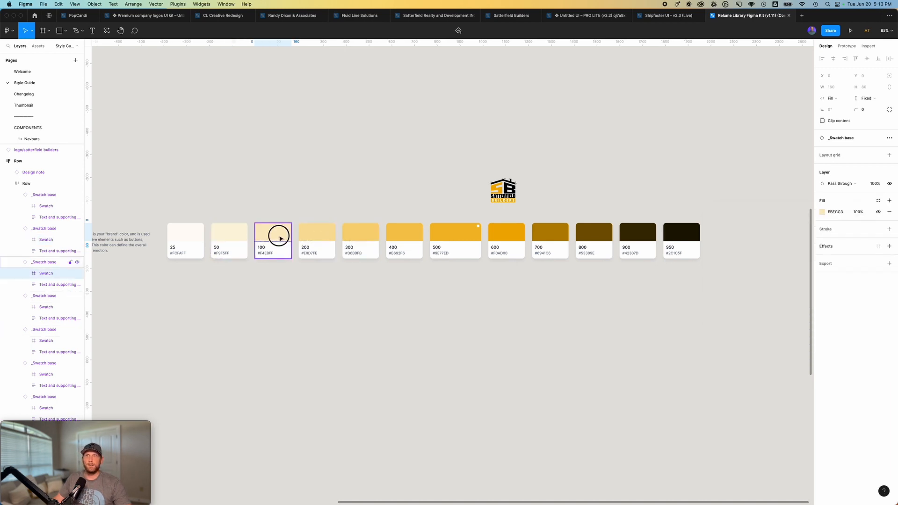
{"action": "left_click", "coordinate": [878, 200]}
{"action": "left_click", "coordinate": [887, 214]}
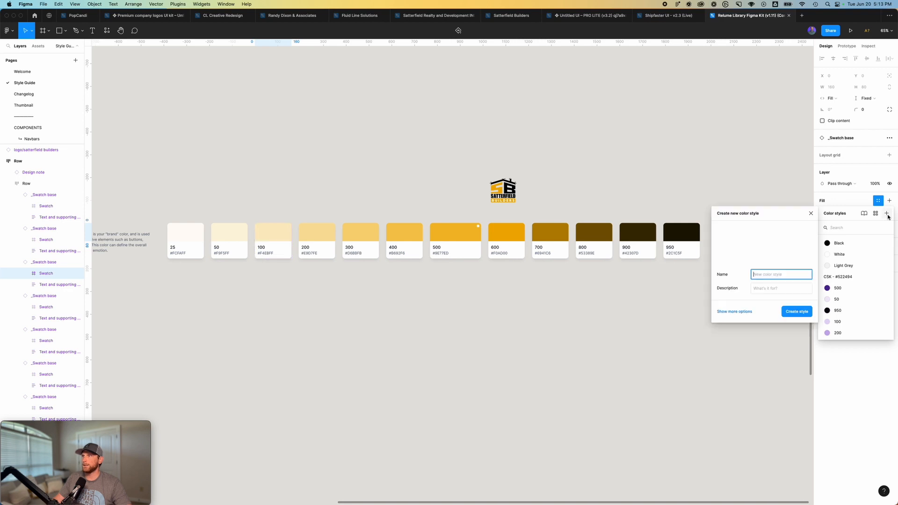
{"action": "type", "text": "Primary / 100"}
{"action": "key", "text": "Return"}
{"action": "left_click", "coordinate": [317, 235]}
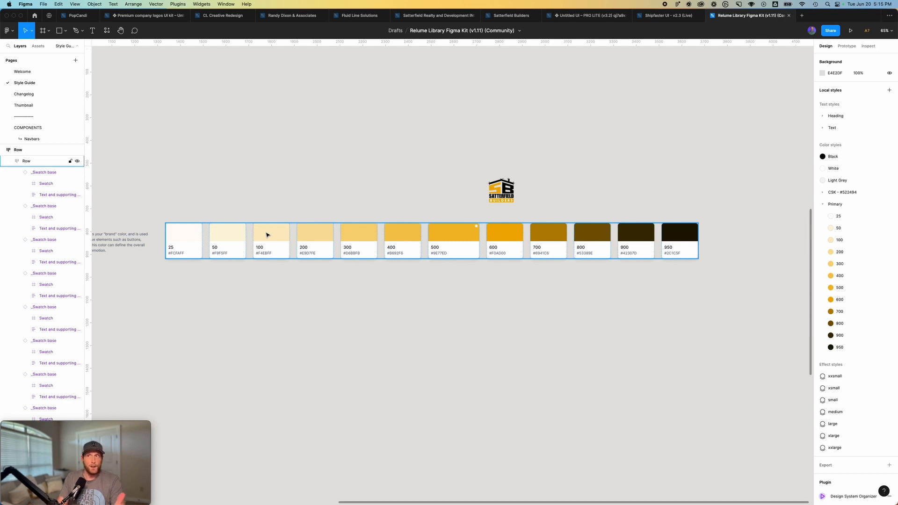
Switch to the Untitled UI PRO LITE file and examine the primary and secondary color scales on its Colors page
{"action": "left_click", "coordinate": [592, 20]}
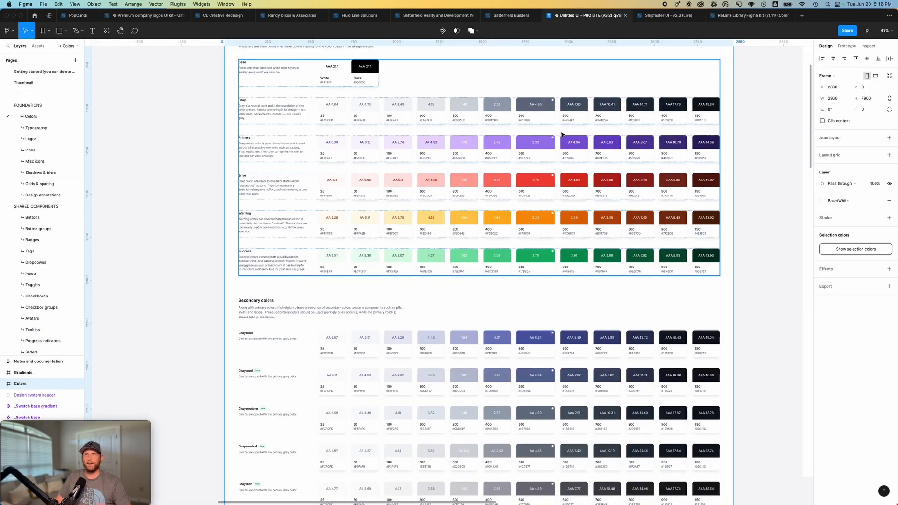
{"action": "scroll", "coordinate": [561, 135], "scroll_direction": "up", "scroll_amount": 4}
{"action": "scroll", "coordinate": [555, 135], "scroll_direction": "down", "scroll_amount": 10}
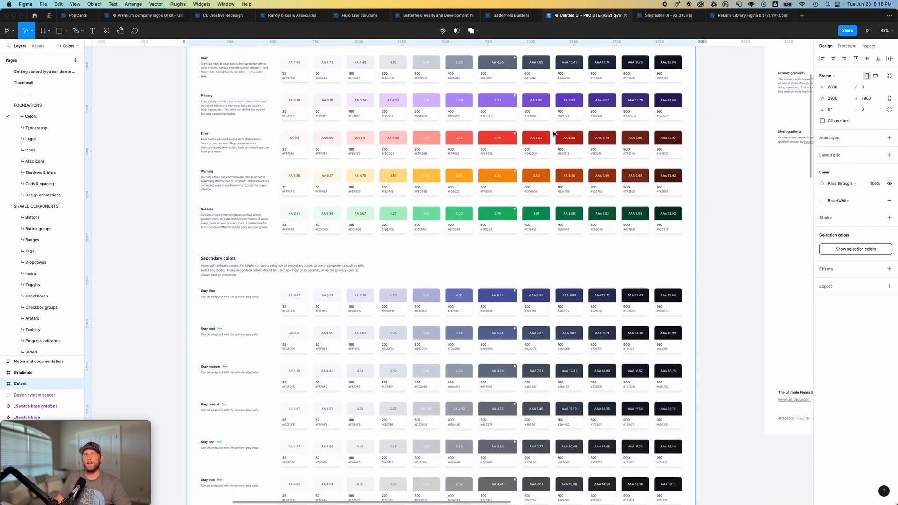
{"action": "scroll", "coordinate": [555, 134], "scroll_direction": "down", "scroll_amount": 10}
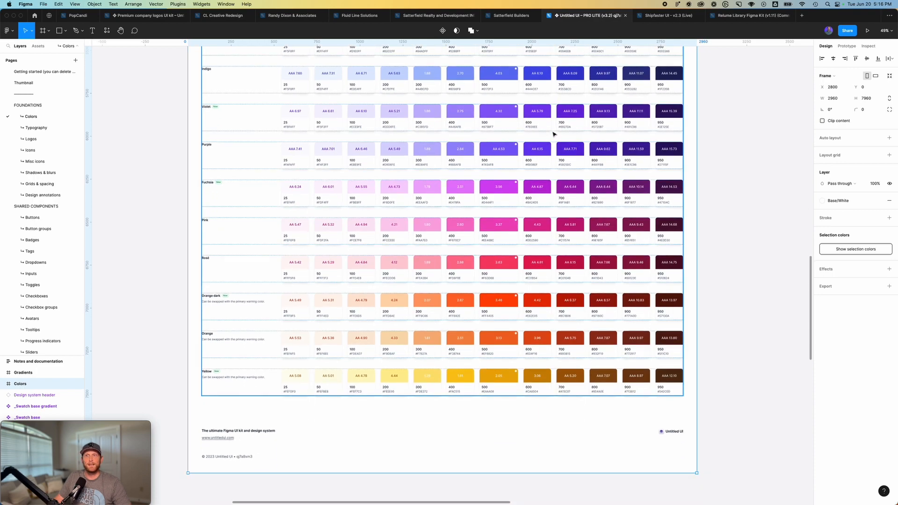
{"action": "scroll", "coordinate": [554, 134], "scroll_direction": "up", "scroll_amount": 5}
{"action": "scroll", "coordinate": [553, 134], "scroll_direction": "up", "scroll_amount": 6}
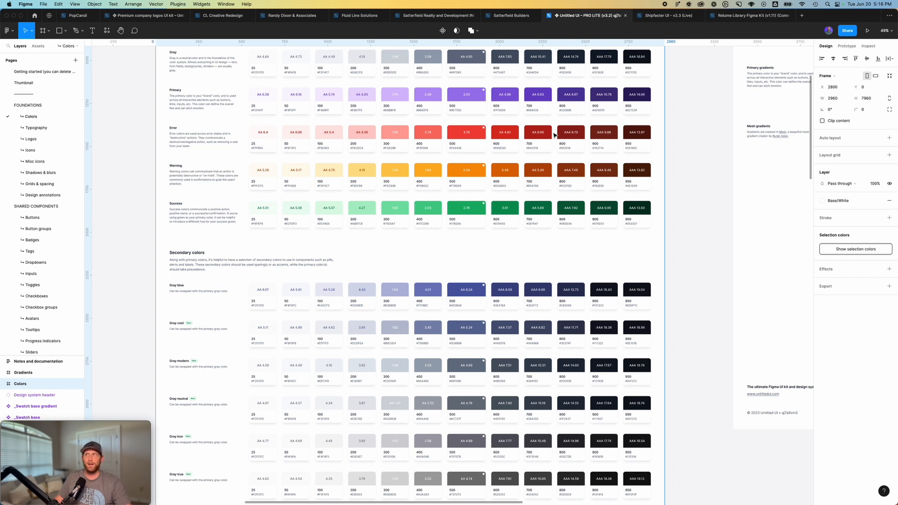
Return to the Relume Library Figma Kit file and select the hex code text on the 25 swatch
{"action": "left_click", "coordinate": [748, 16]}
{"action": "left_click", "coordinate": [291, 277]}
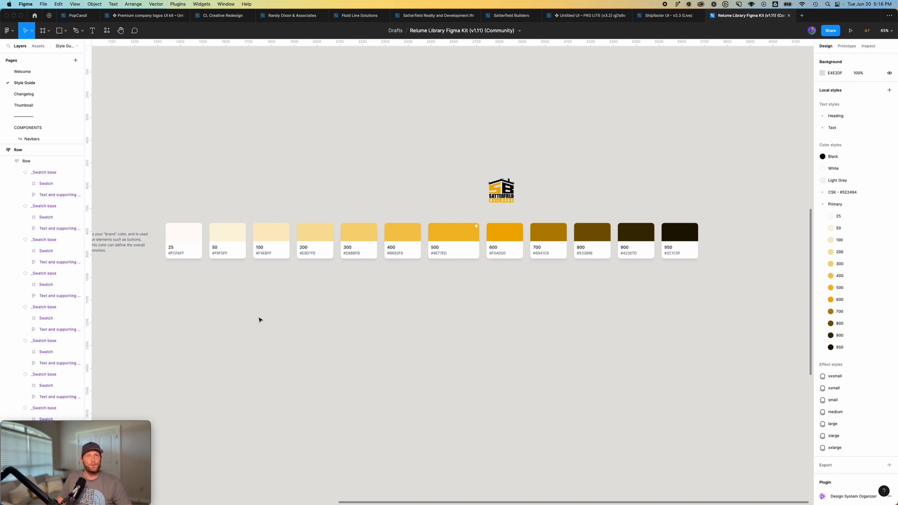
{"action": "left_click", "coordinate": [176, 256]}
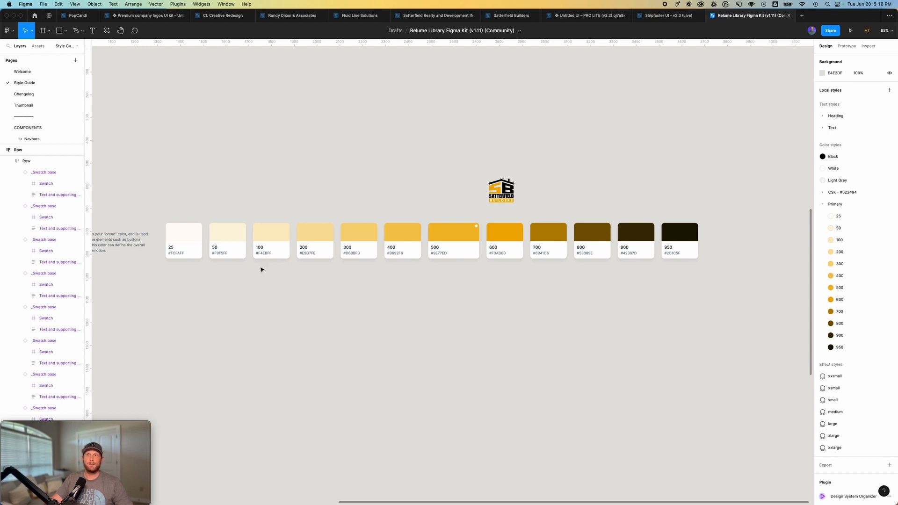
{"action": "double_click", "coordinate": [178, 252]}
{"action": "left_click", "coordinate": [178, 254]}
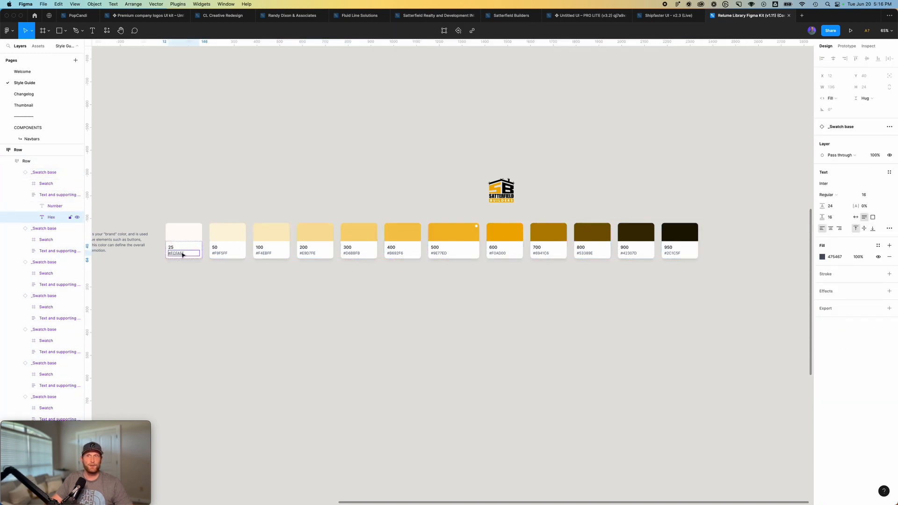